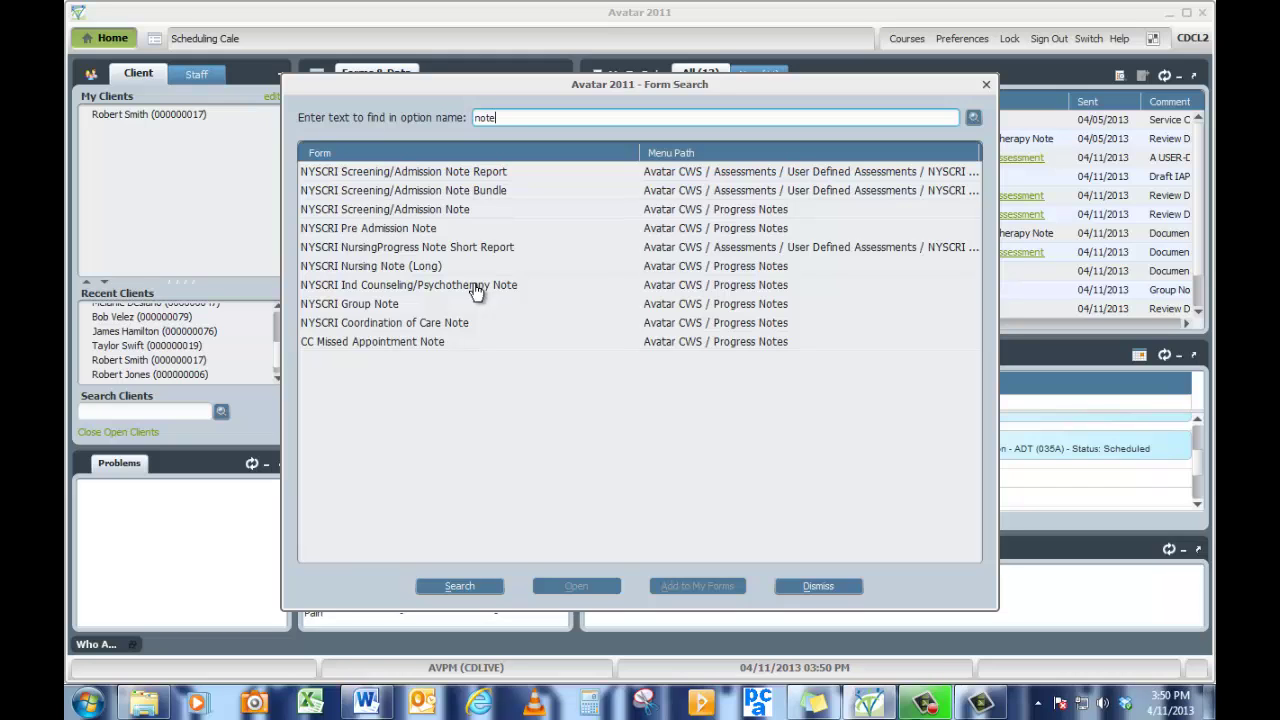
Open the NYSCRI Ind Counseling/Psychotherapy Note form and check the client's scheduled appointment on the home calendar
left_click(477, 288)
double_click(477, 289)
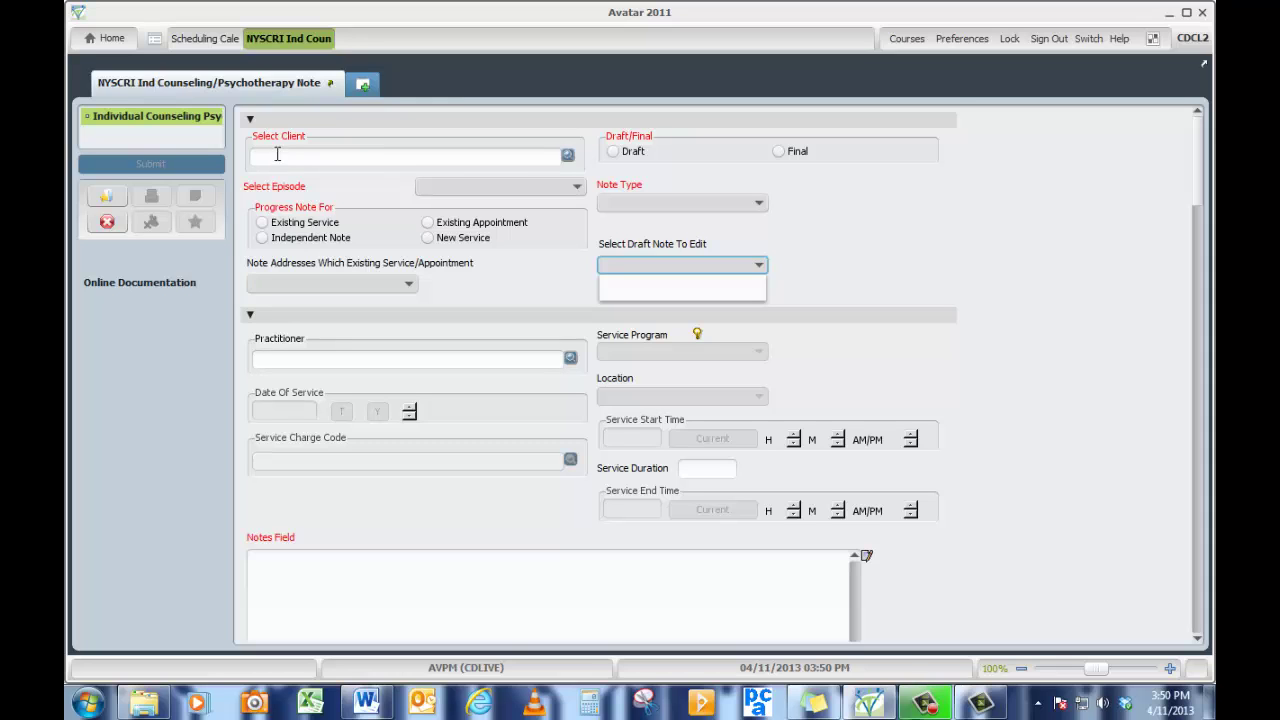
left_click(112, 39)
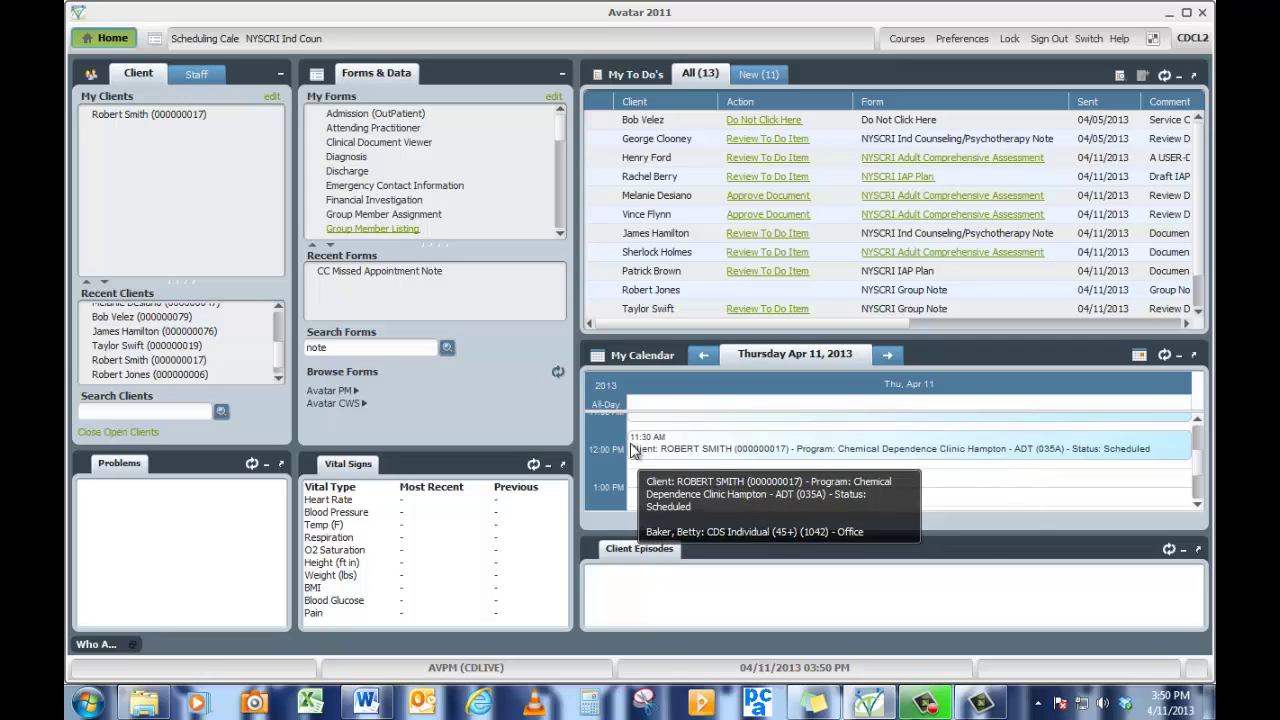
left_click(300, 42)
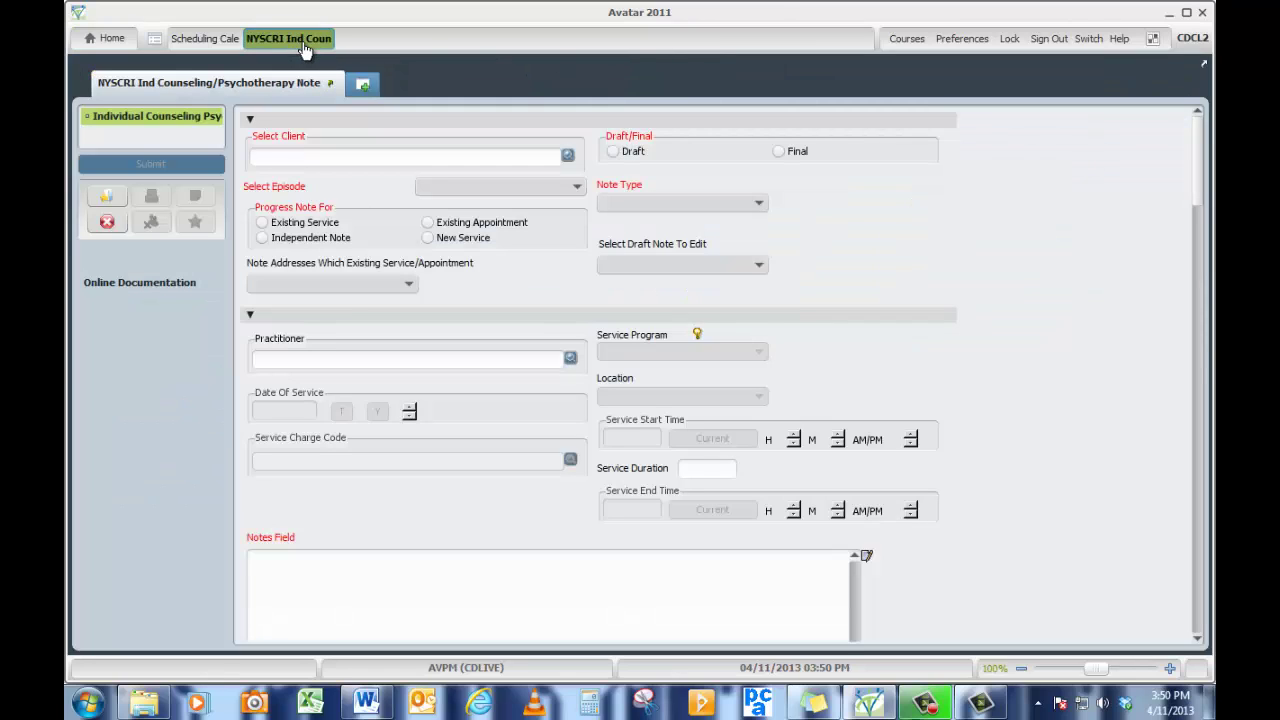
Search for the client by last name and select the matching client record for the note
left_click(308, 153)
type("smit")
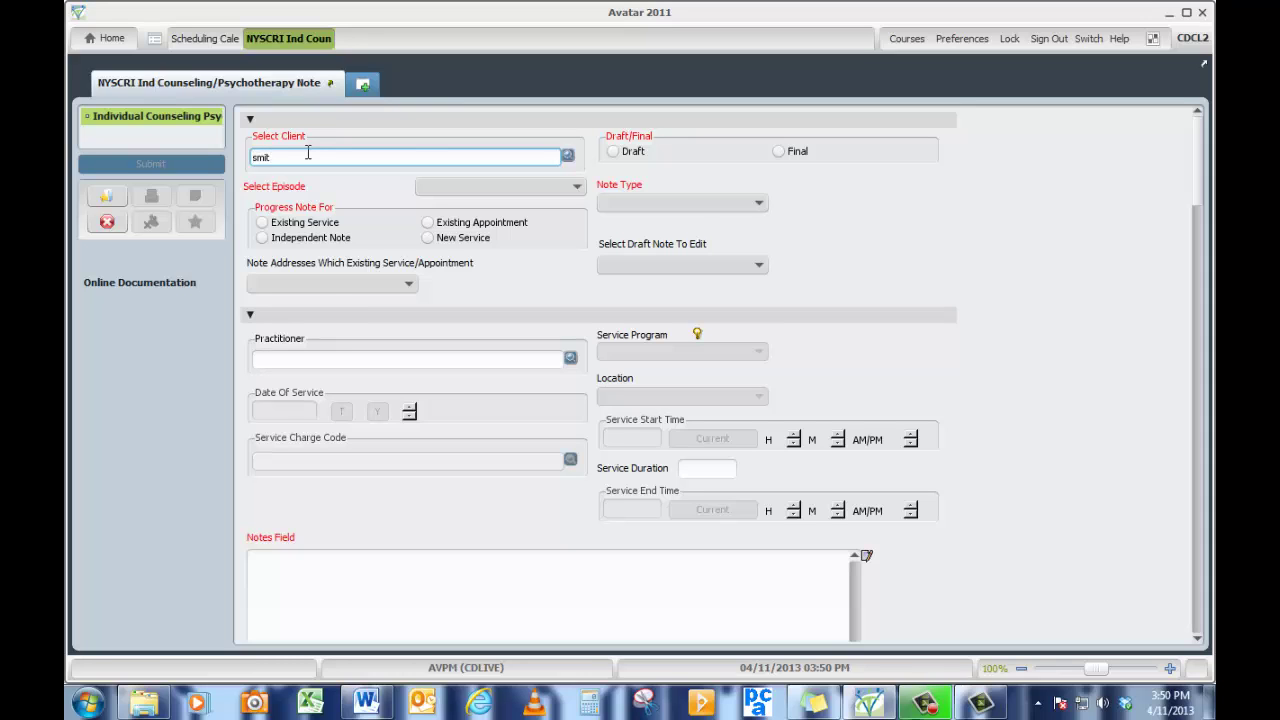
key("Return")
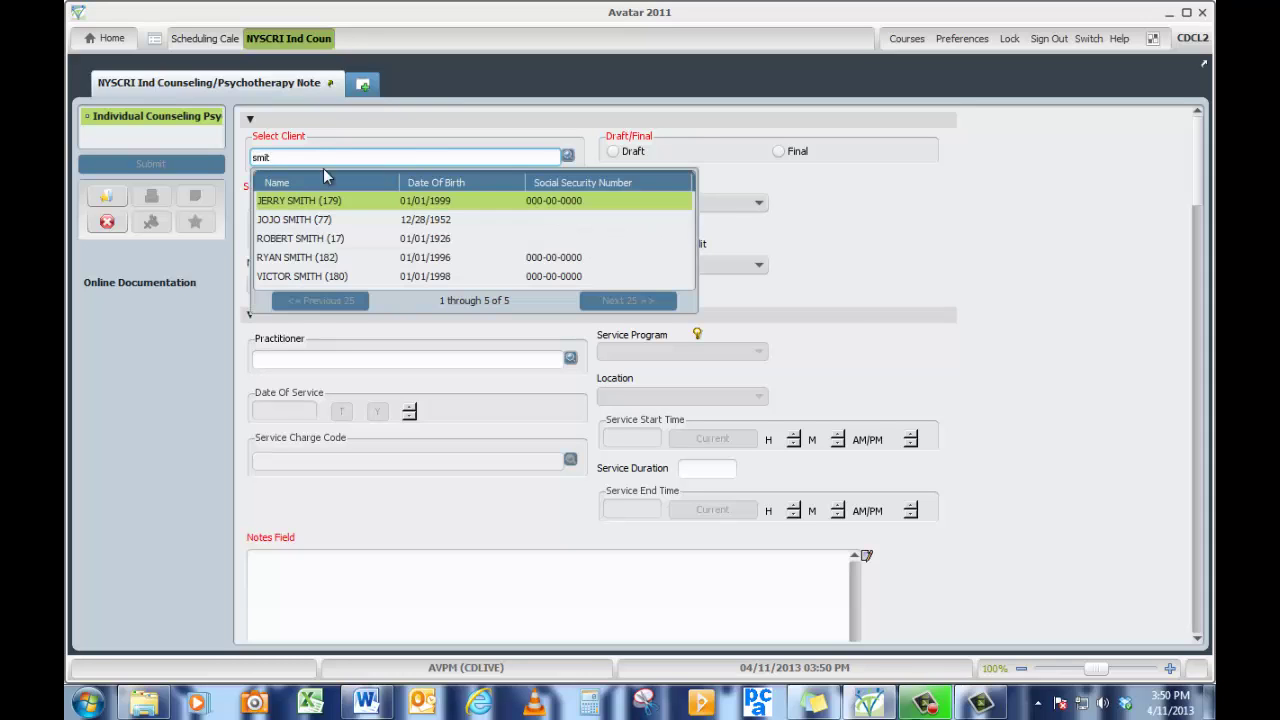
left_click(313, 240)
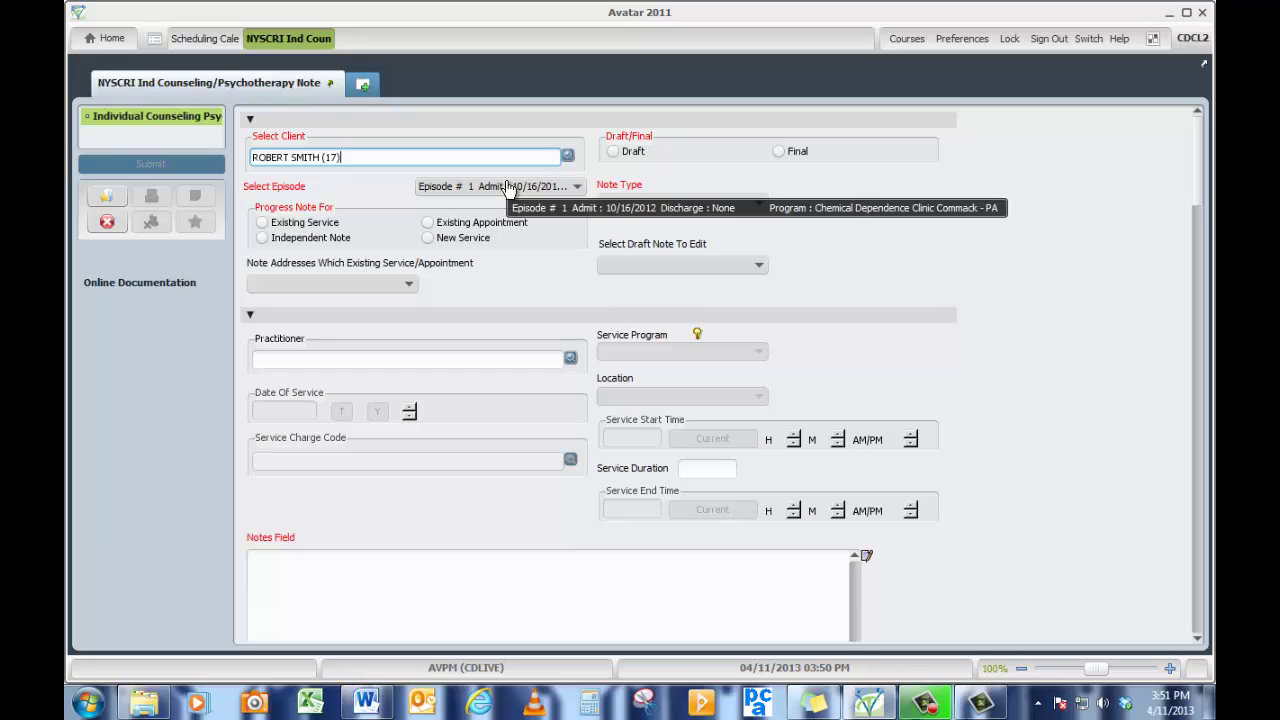
Link the progress note to the existing appointment 04/11/2013 (11:30 AM - 12:15 PM) and compare it with the home calendar
left_click(430, 226)
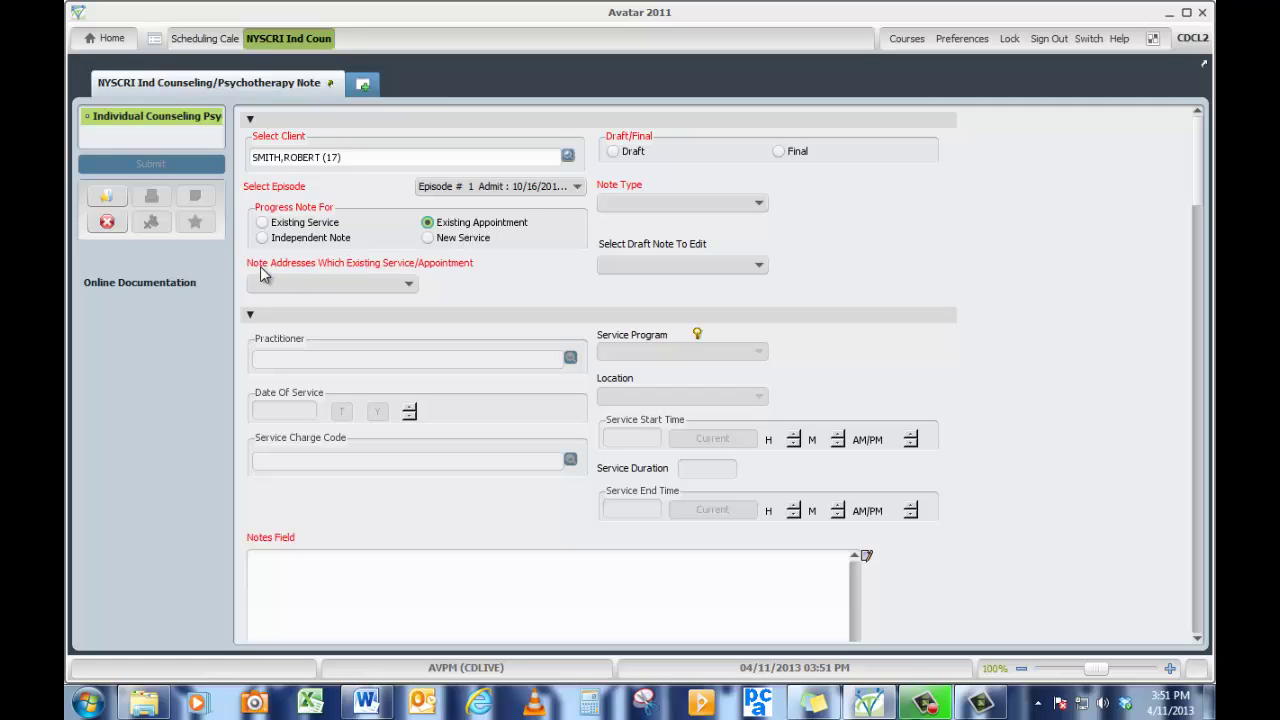
left_click(388, 285)
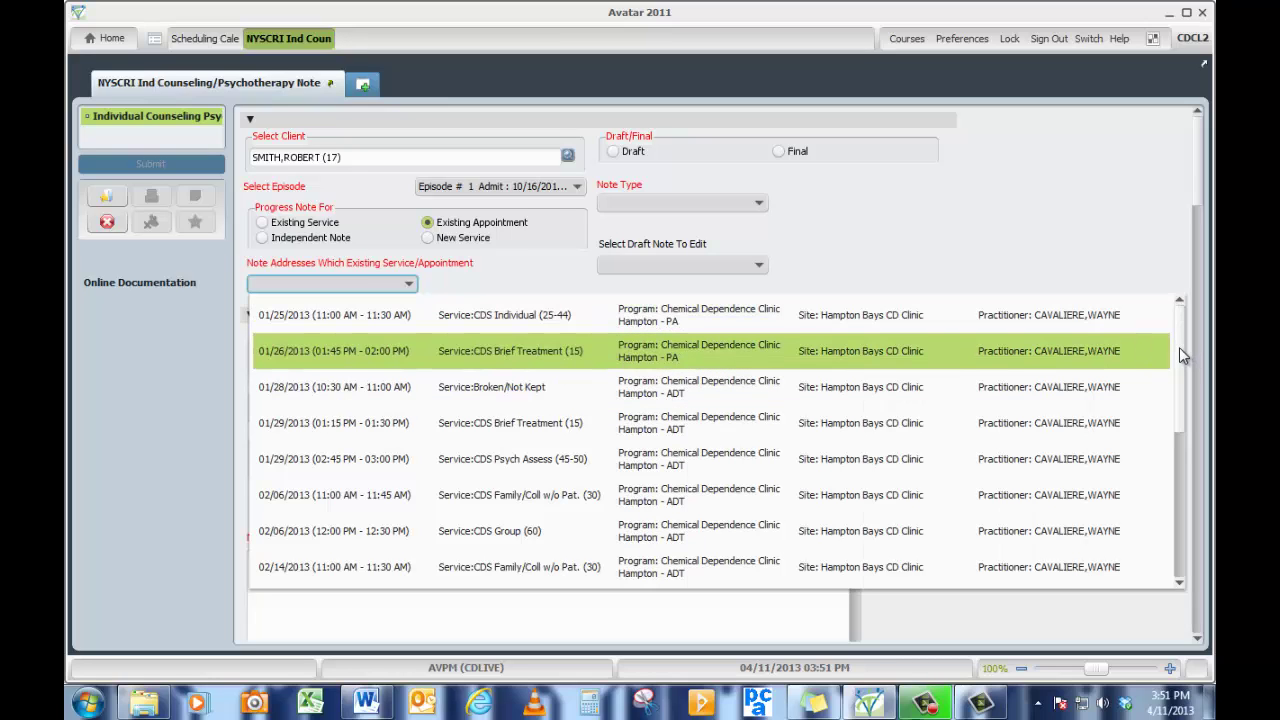
left_click_drag(1179, 347, 1214, 518)
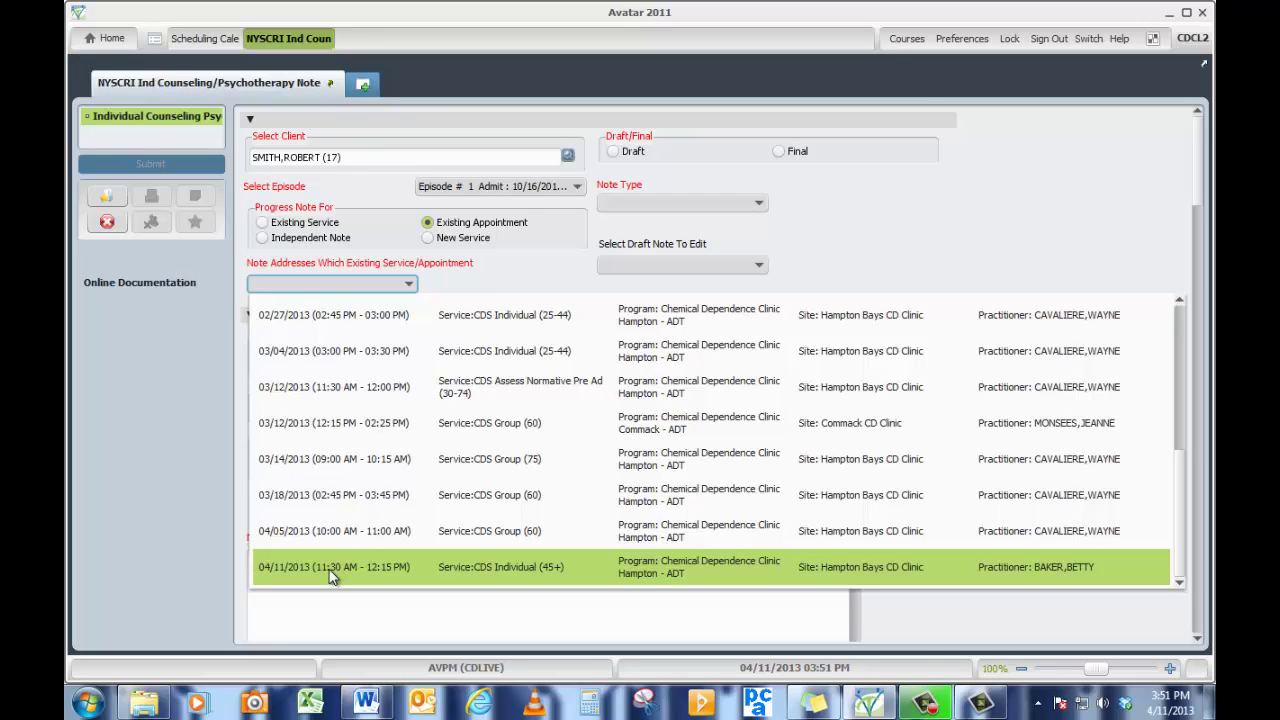
left_click(512, 574)
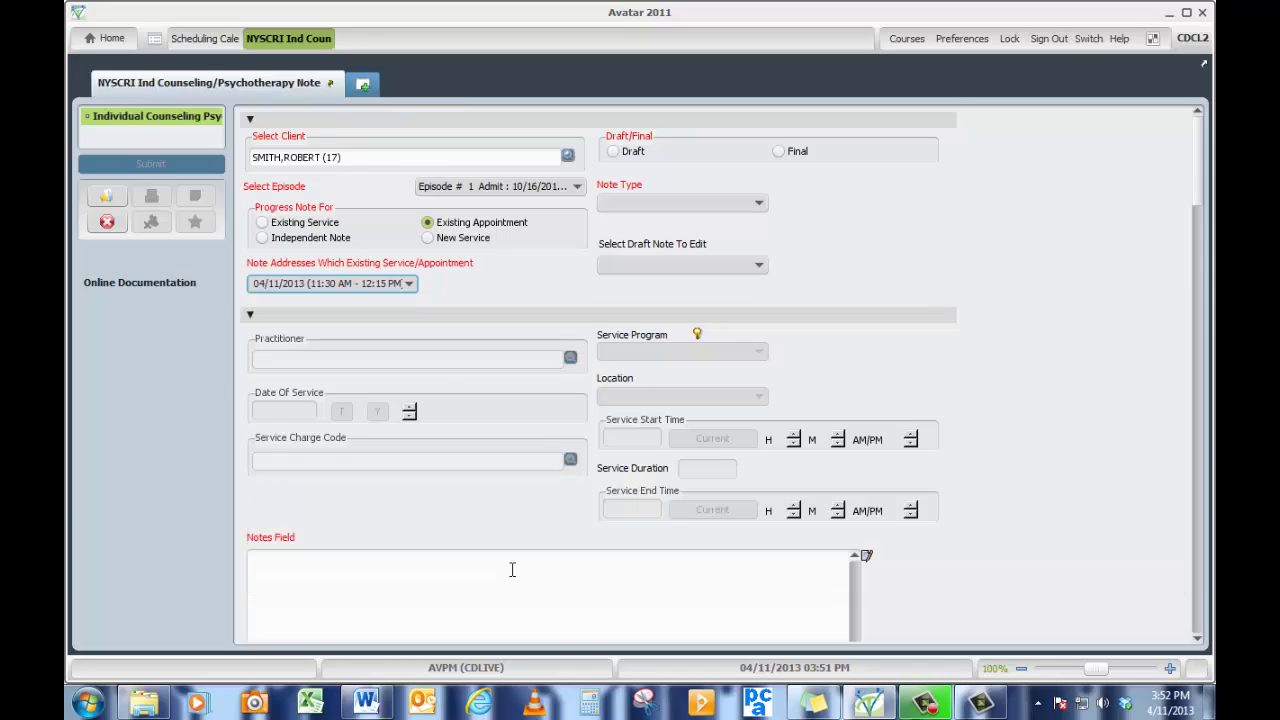
left_click(112, 40)
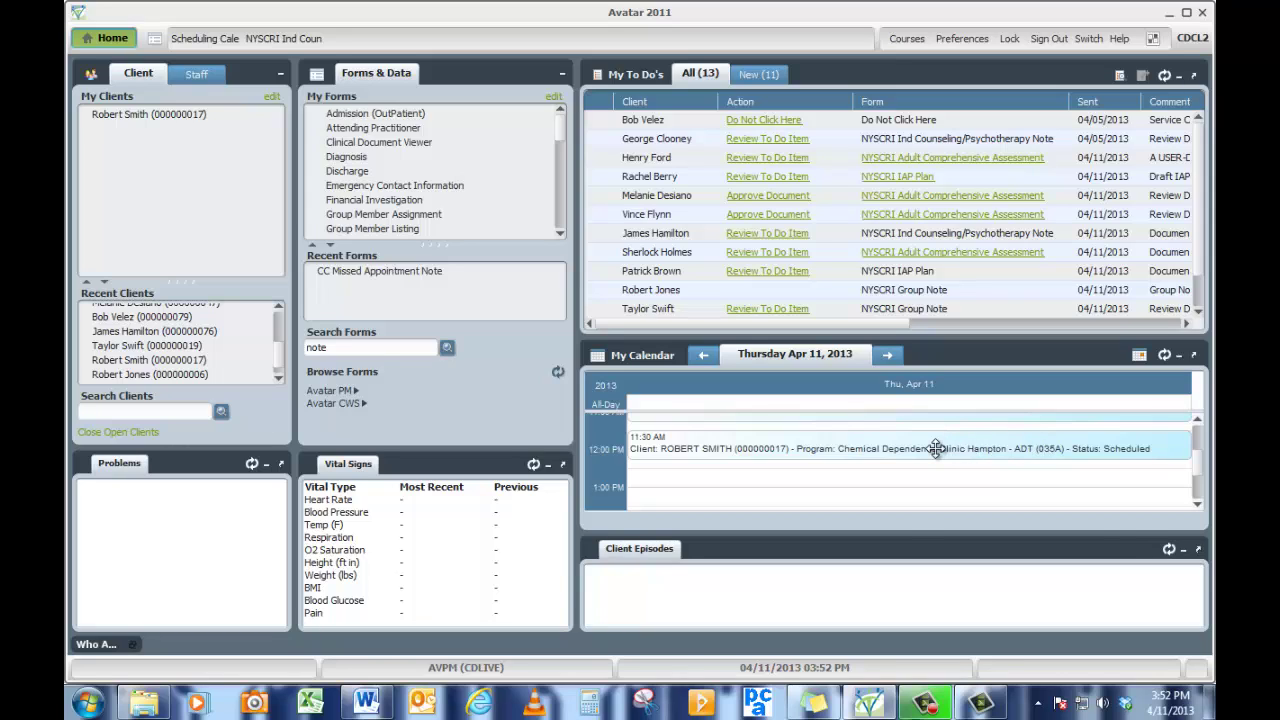
mouse_move(935, 448)
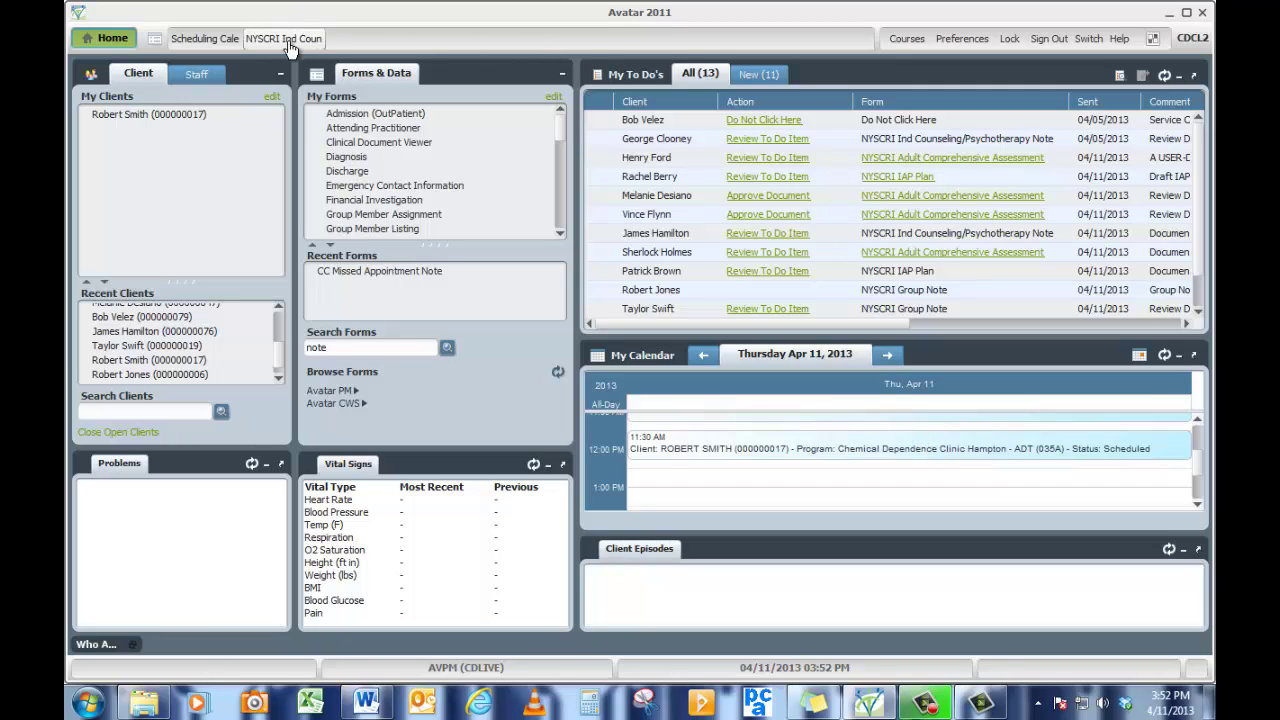
left_click(287, 40)
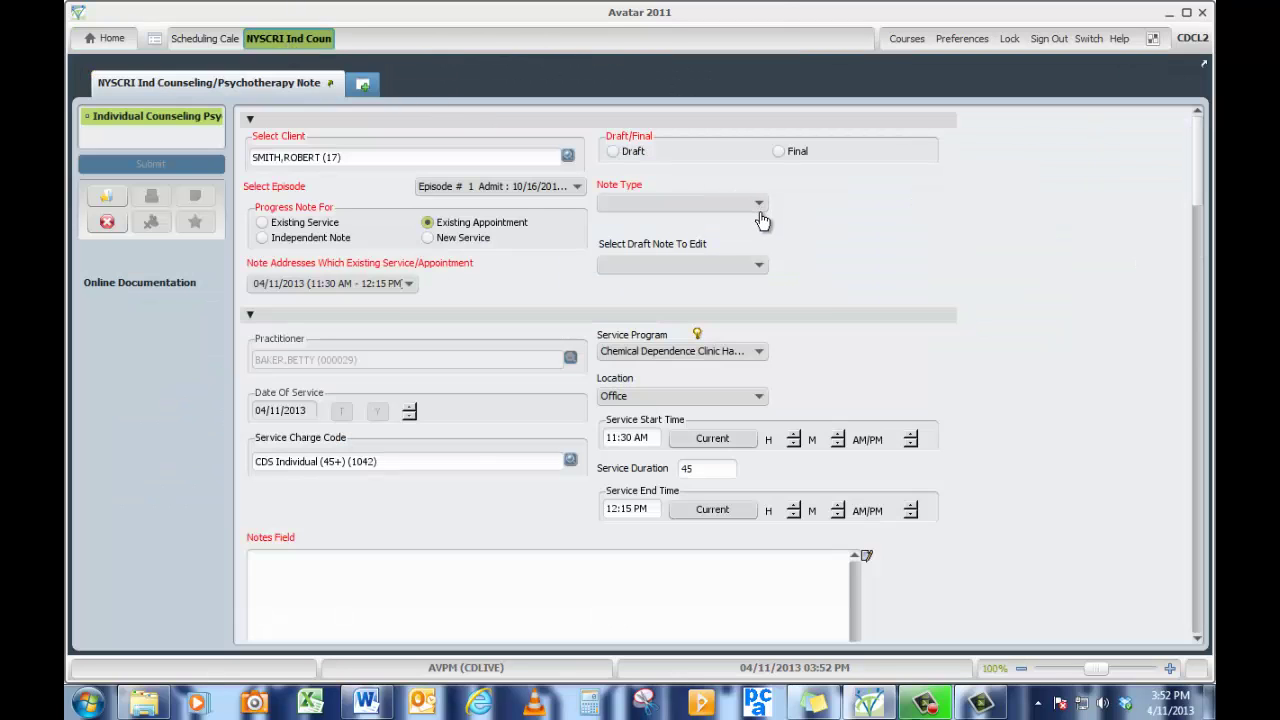
Set the note type to Therapist/Counselor and the service start time to 11:40 AM
left_click(668, 210)
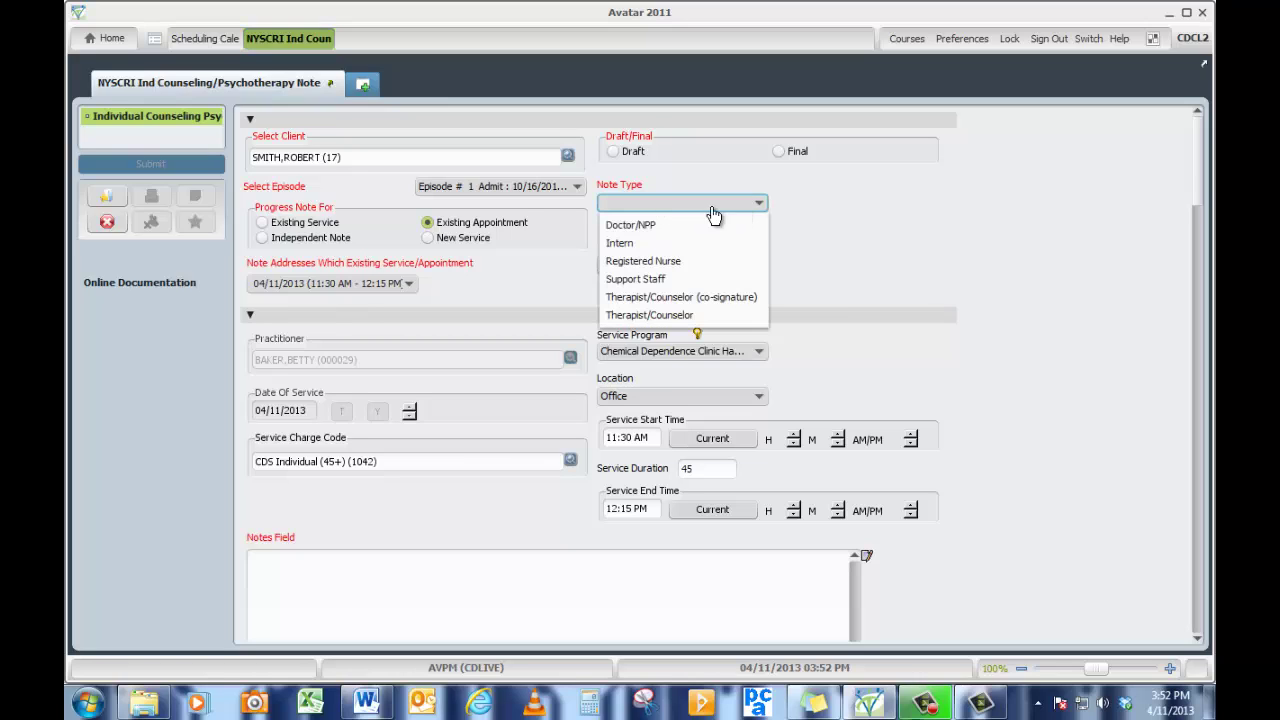
left_click(677, 318)
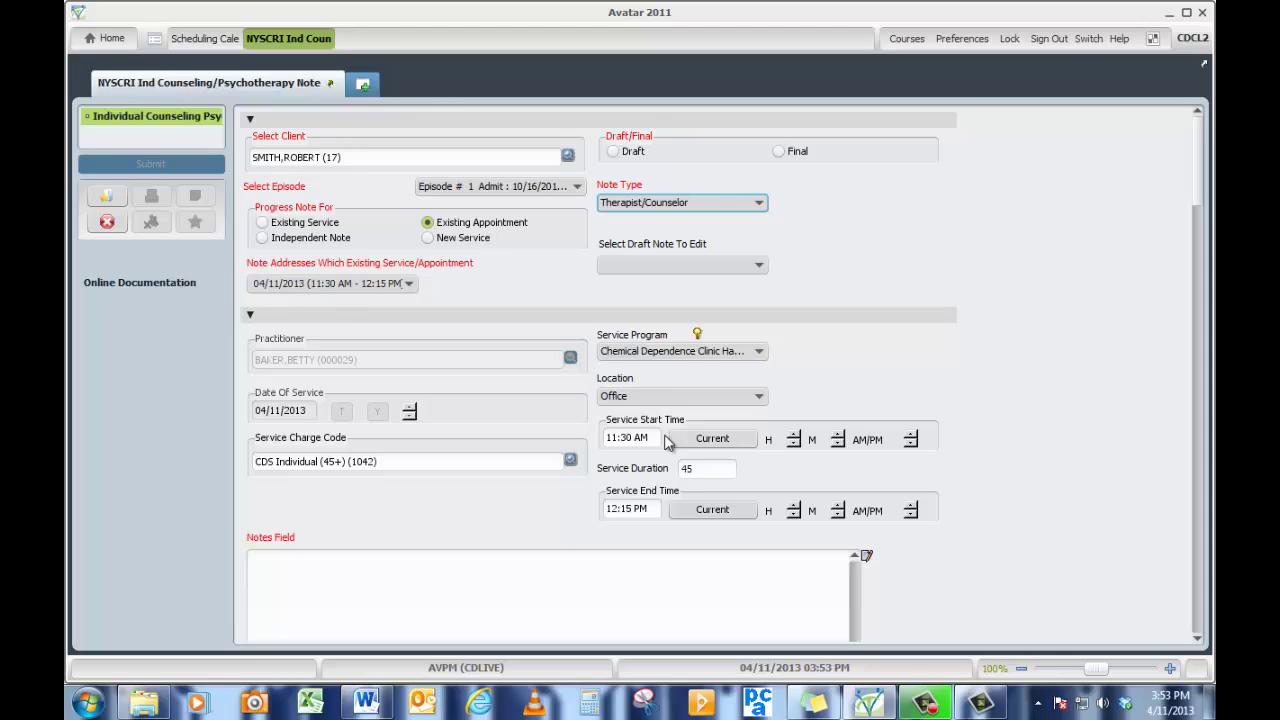
left_click_drag(656, 440, 590, 443)
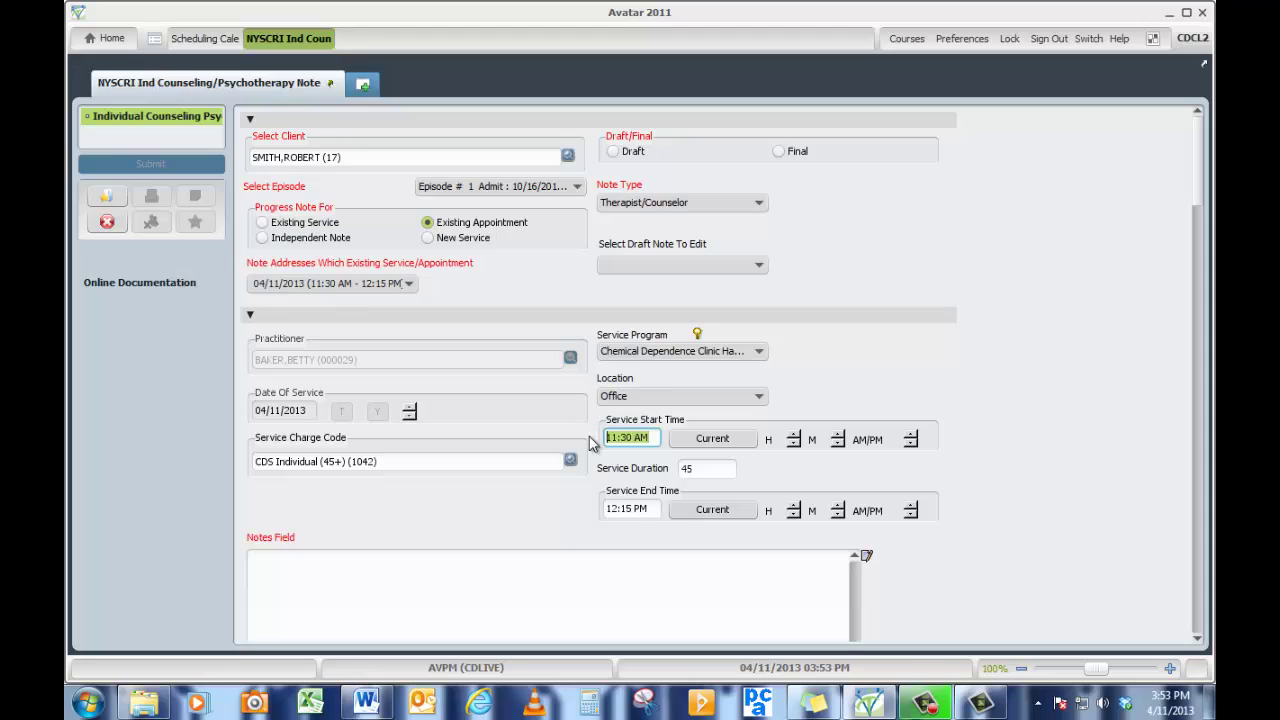
type("11:40a")
key("Tab")
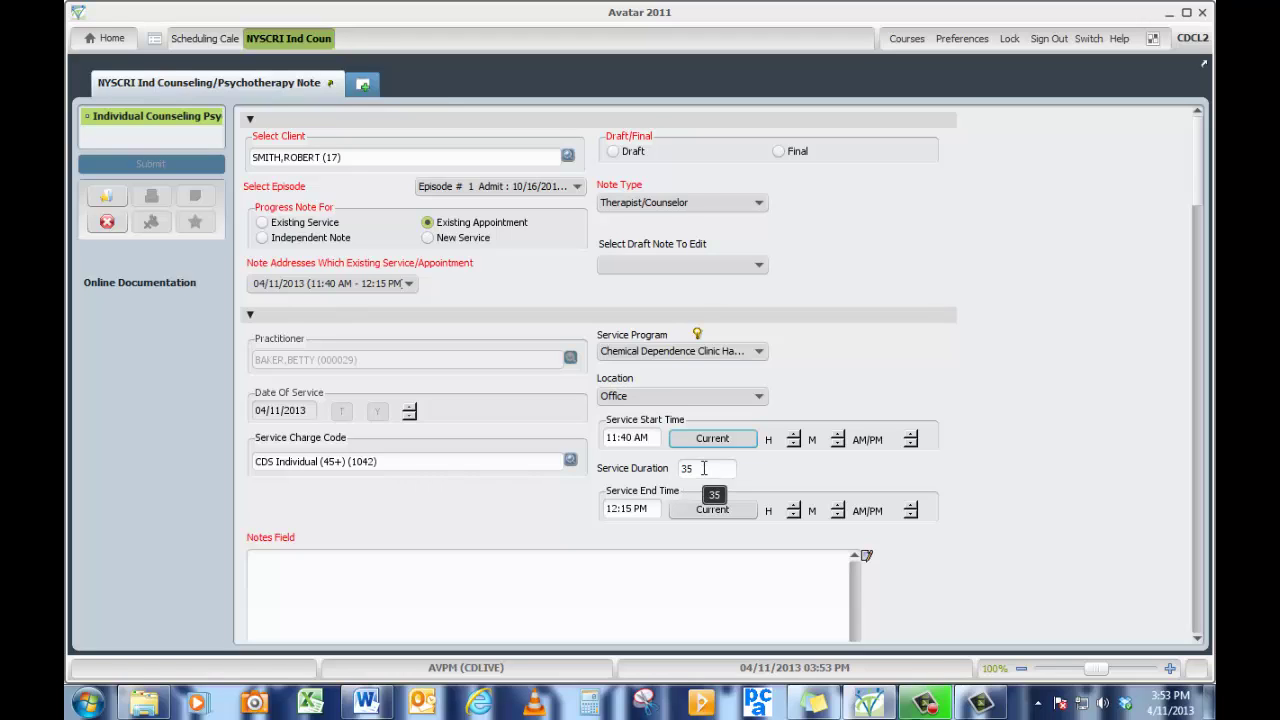
Set the service duration to 45 and the service end time to 12:25 PM
left_click_drag(703, 468, 681, 468)
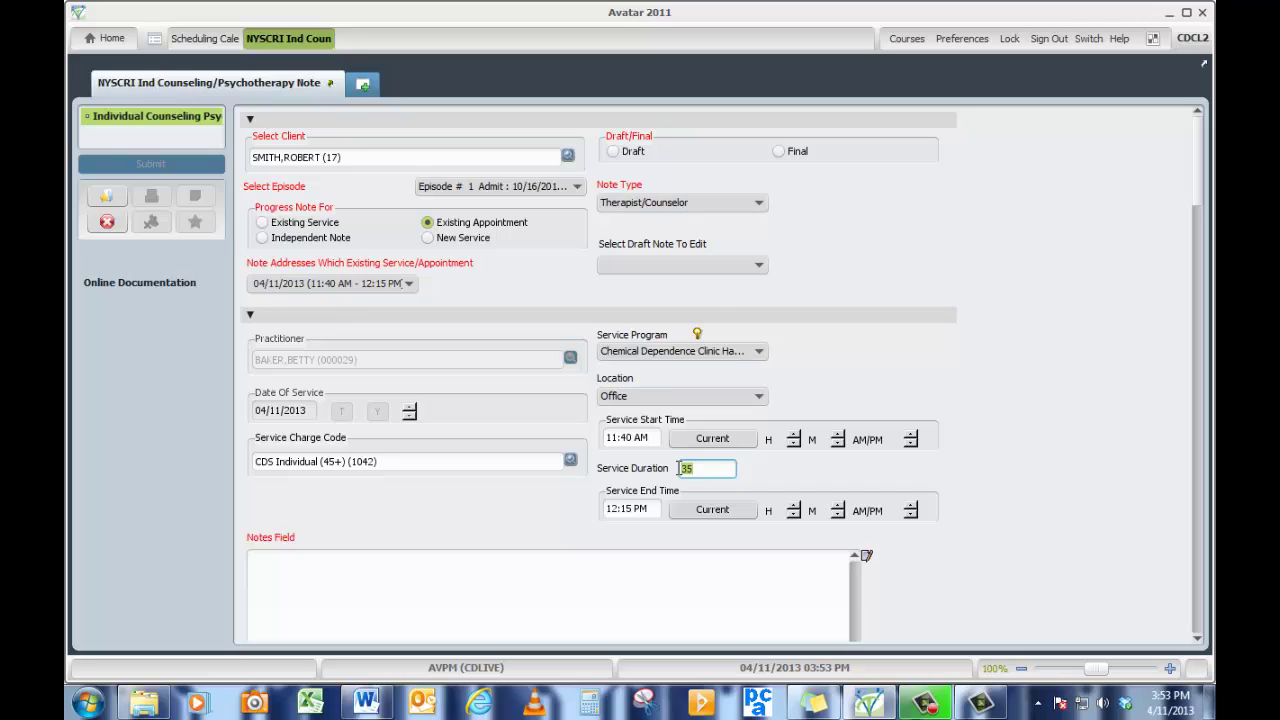
type("45")
scroll(679, 468, "down", 3)
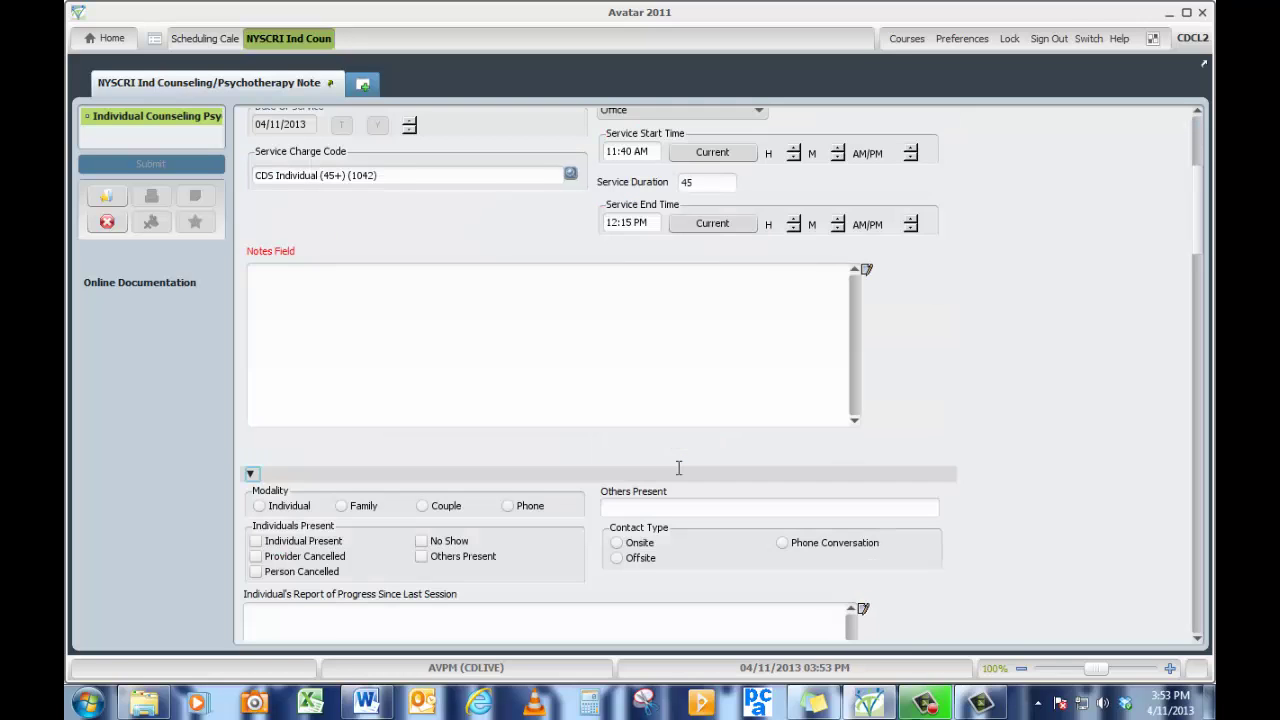
left_click(628, 222)
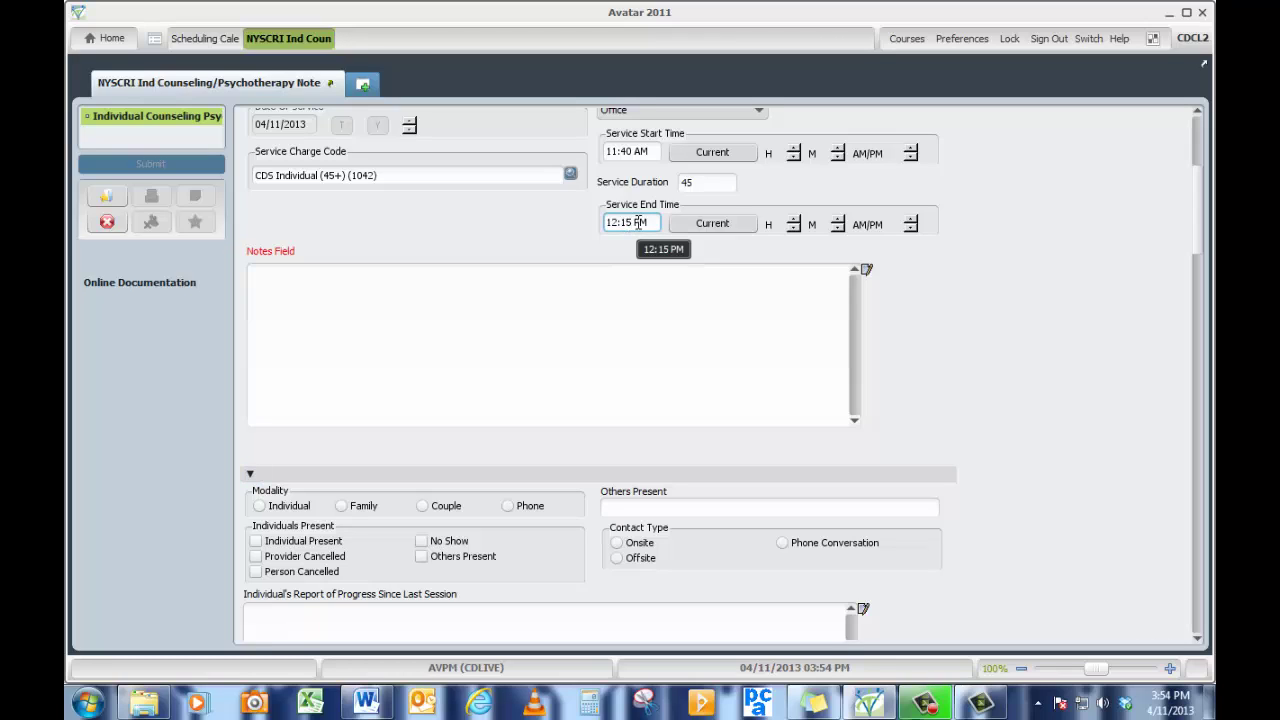
type("2")
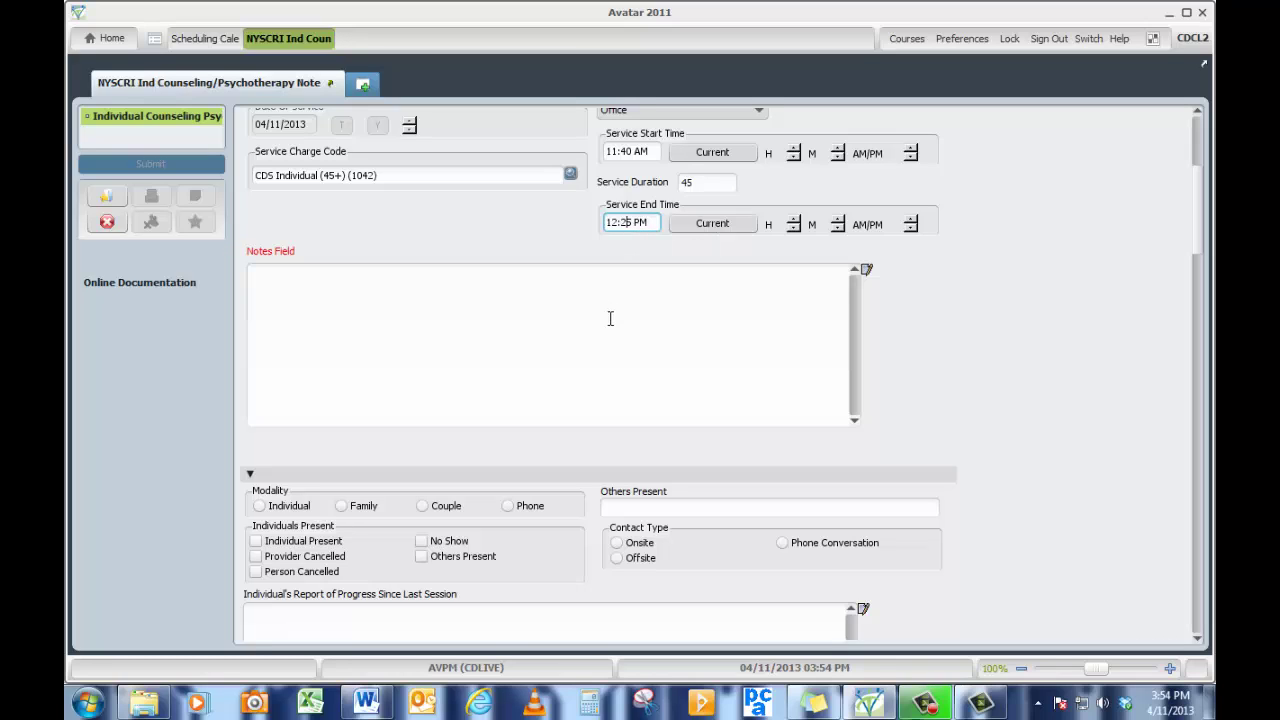
Enter the note text "The client was engaged and talkative today and is concerned about his employment history."
left_click(541, 310)
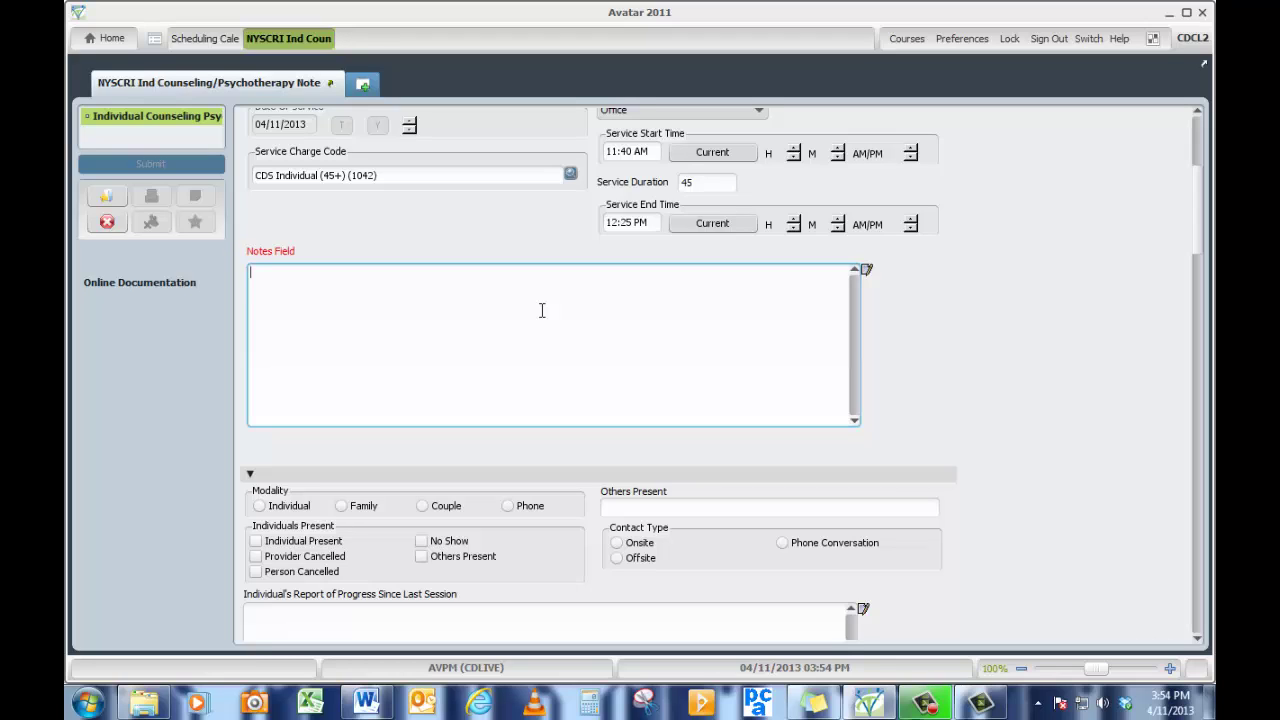
type("The client was engaged and ta")
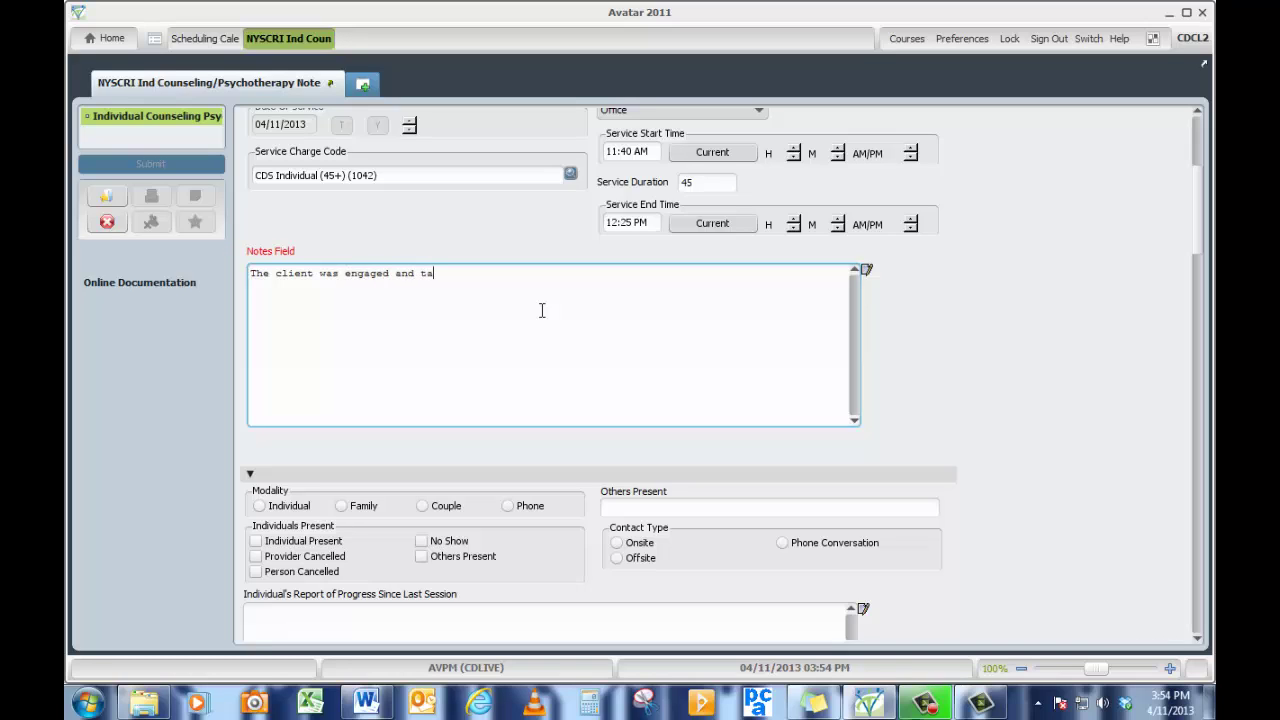
type("lkaative")
key("BackSpace")
key("BackSpace")
key("BackSpace")
key("BackSpace")
key("BackSpace")
key("BackSpace")
type("s engaged and talkative today and is concerne")
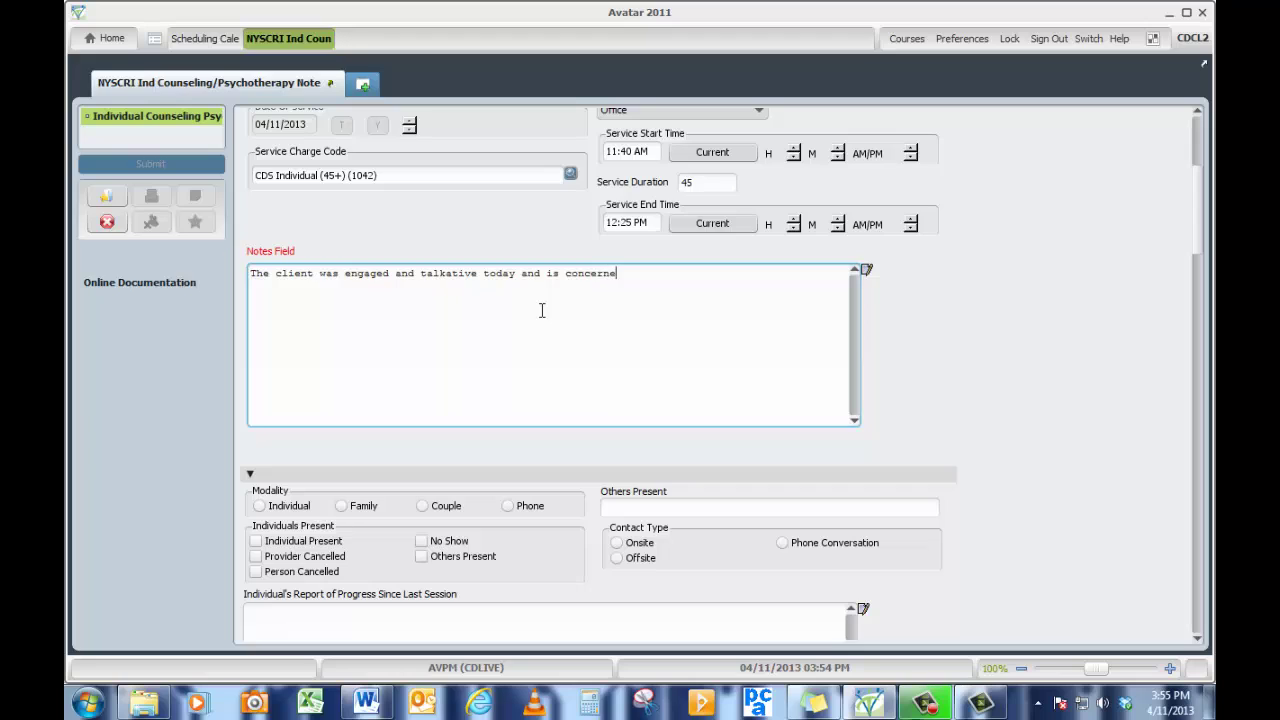
type("d about his employment history.")
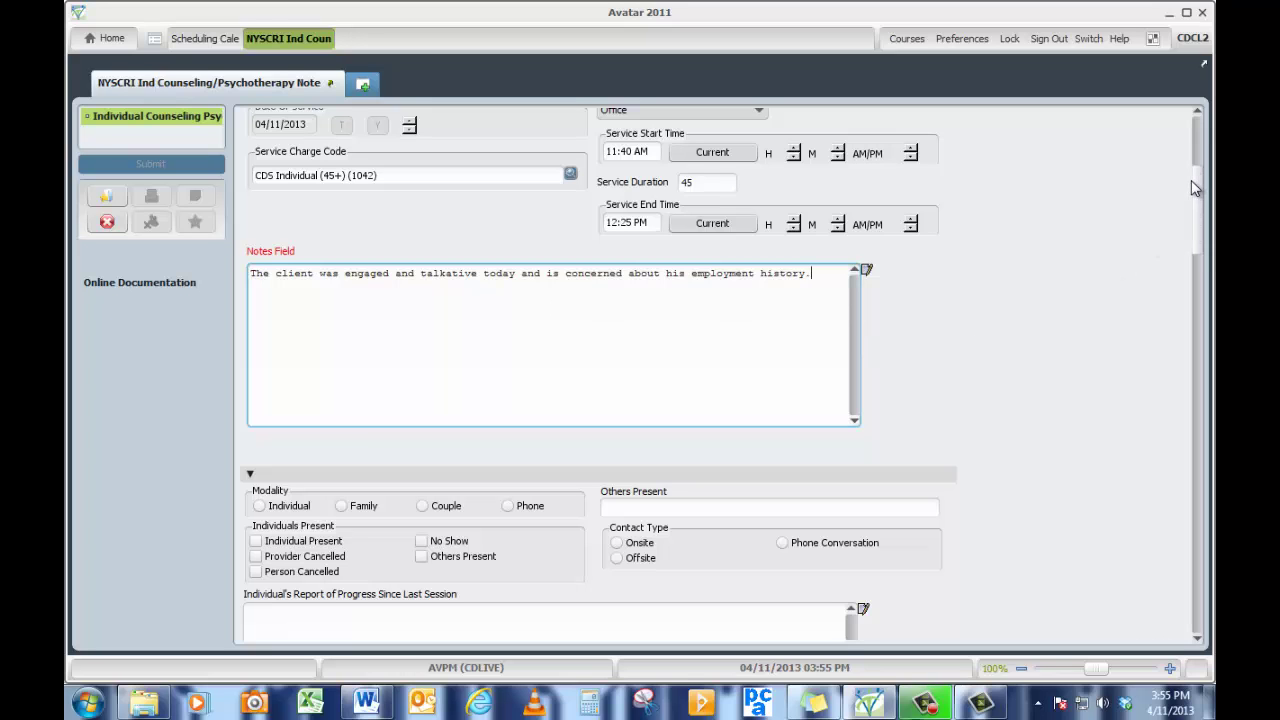
Set the note's treatment plan version to NYSCRI IAP Plan
left_click_drag(1197, 183, 1210, 240)
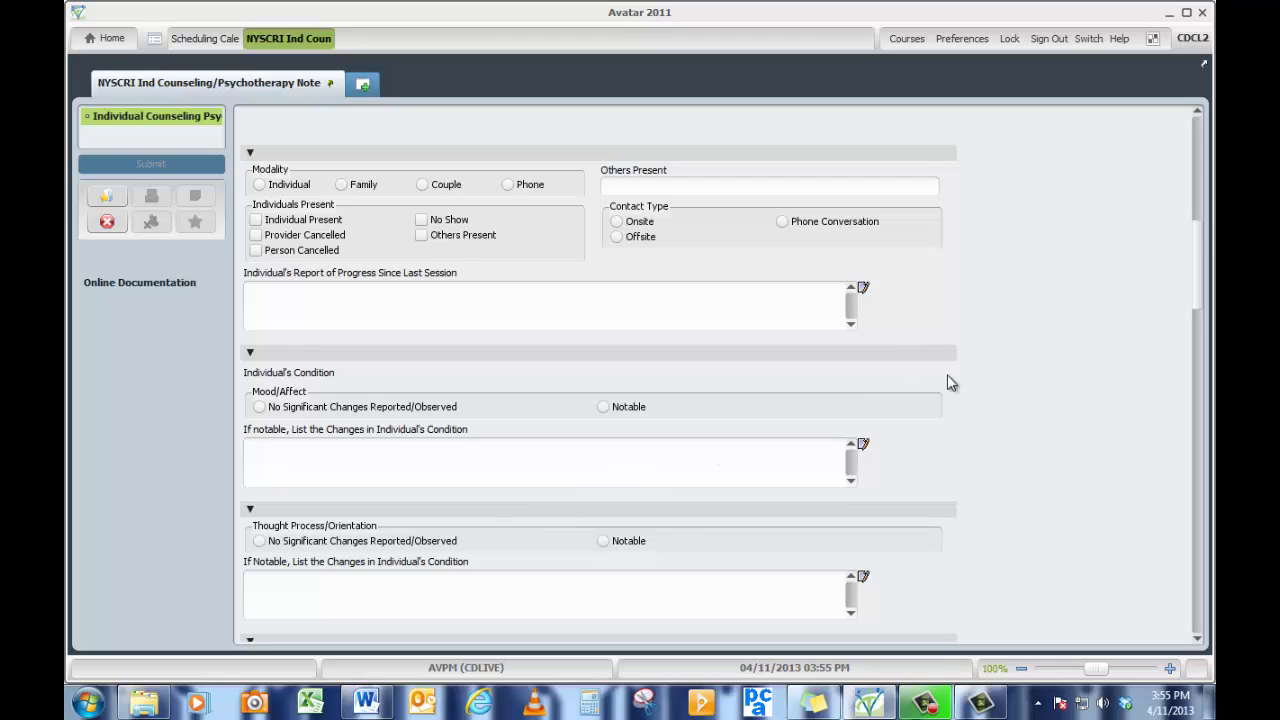
left_click_drag(1201, 279, 1213, 412)
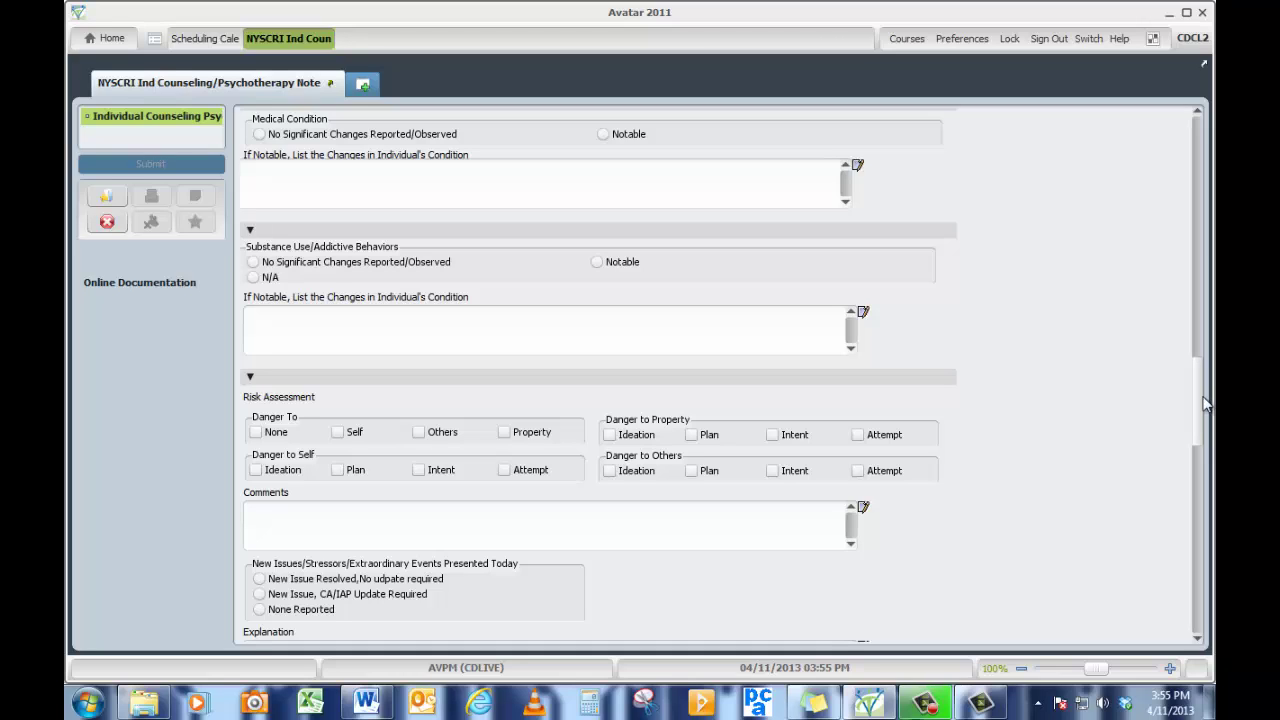
left_click_drag(1201, 397, 1208, 516)
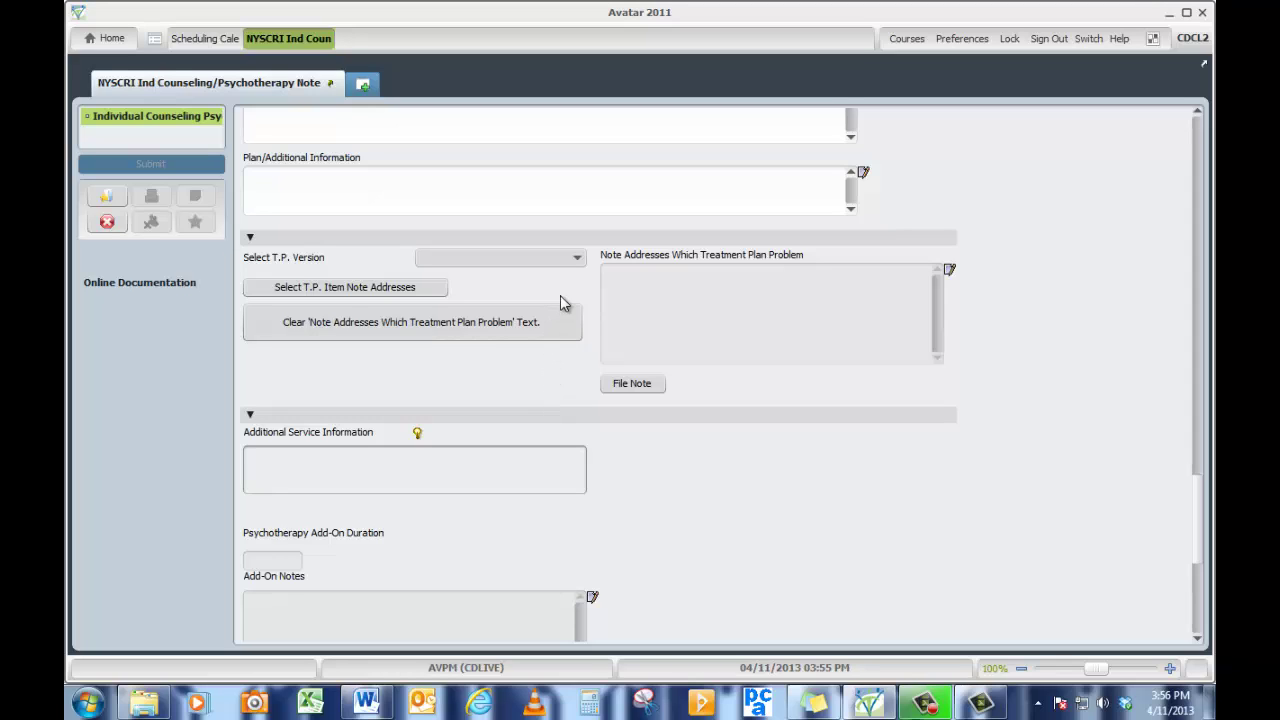
left_click(578, 262)
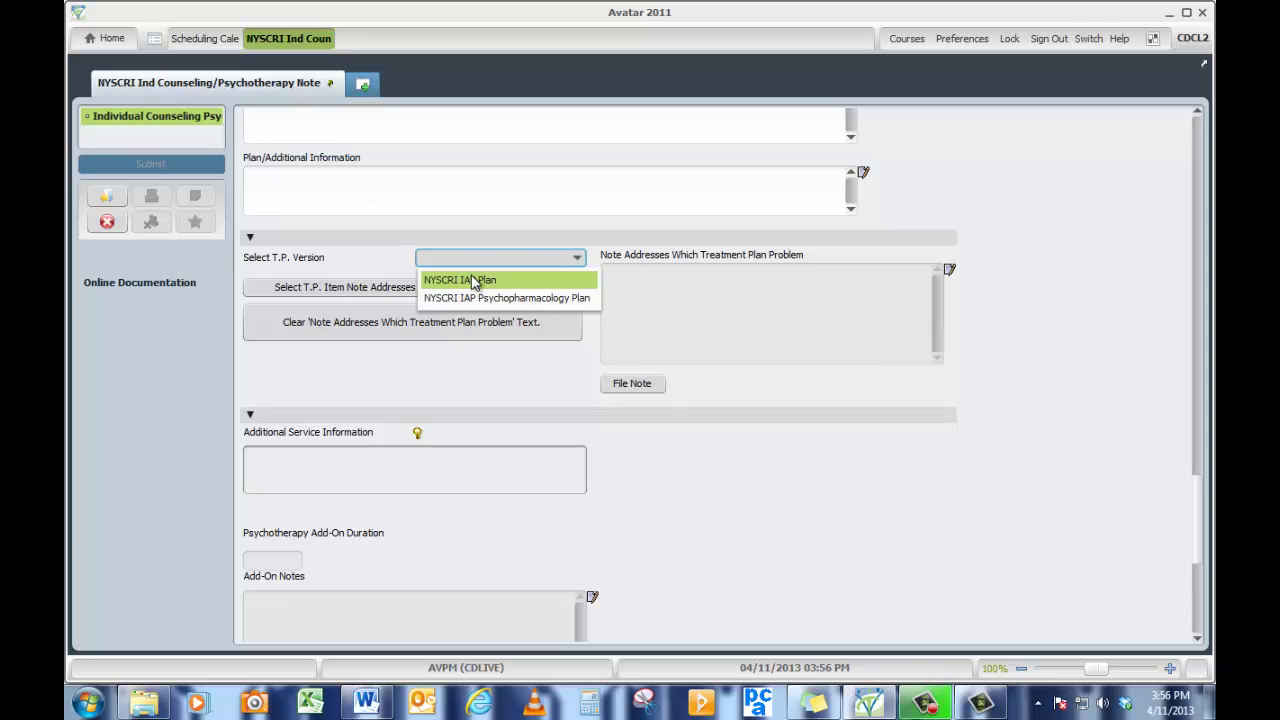
left_click(501, 281)
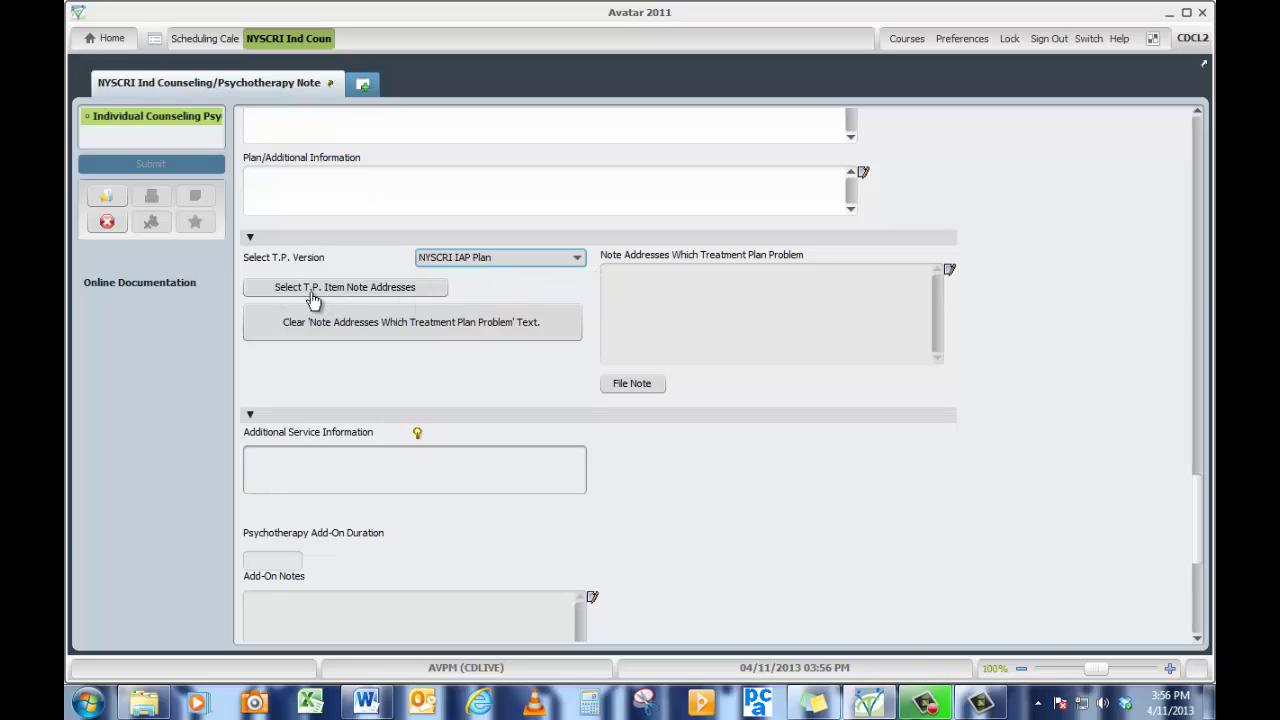
Add the treatment plan intervention "To move near a fruit stand" as an item the note addresses
left_click(437, 290)
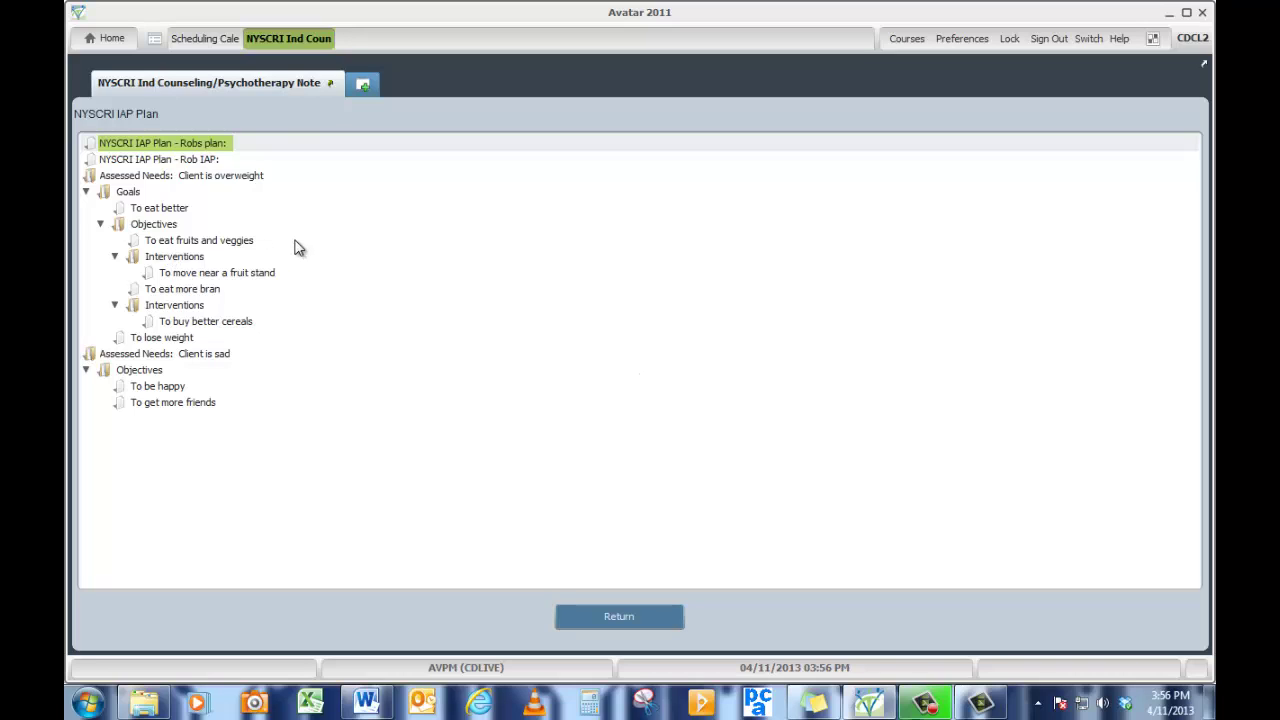
left_click(178, 273)
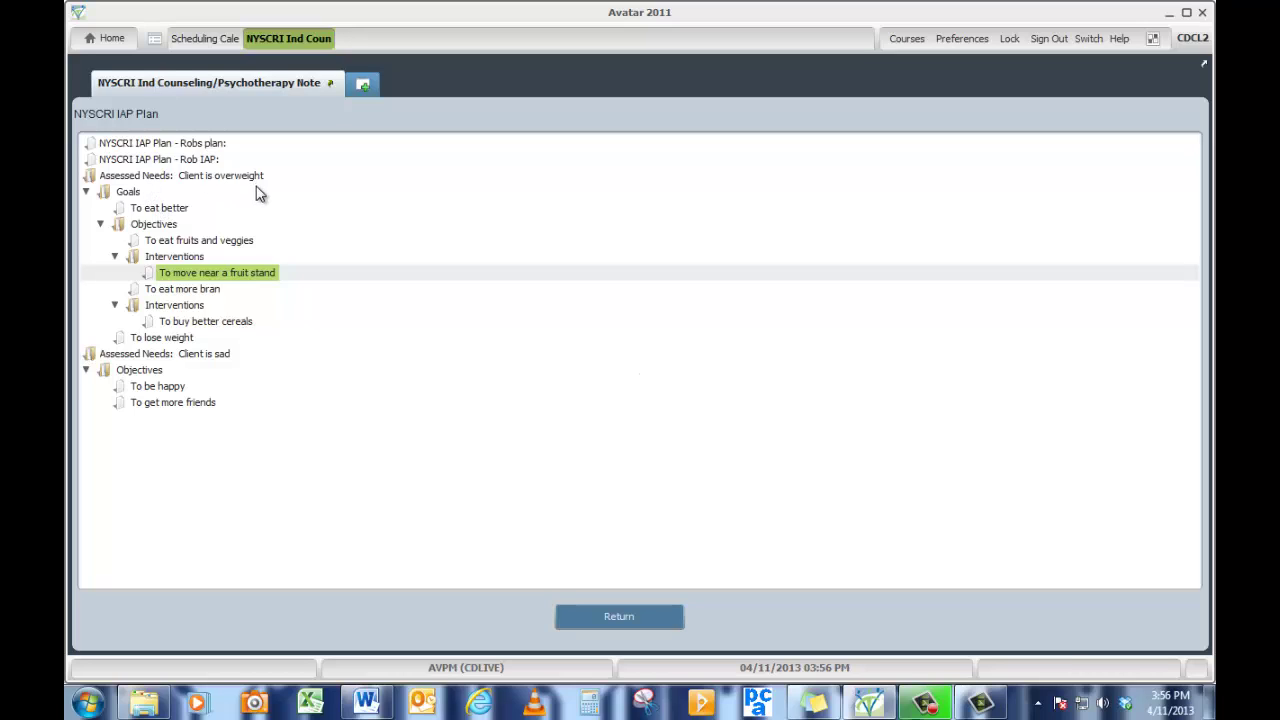
left_click(619, 617)
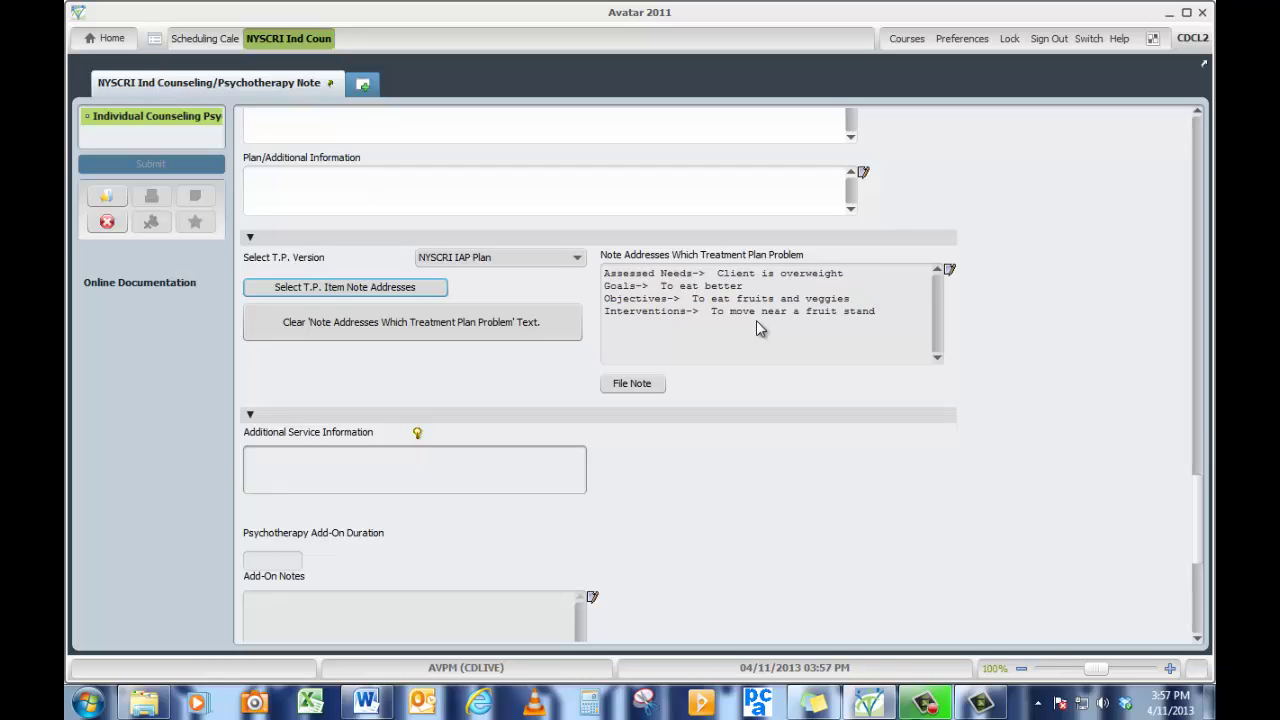
Add the treatment plan intervention "To buy better cereals" to the items the note addresses
left_click(400, 289)
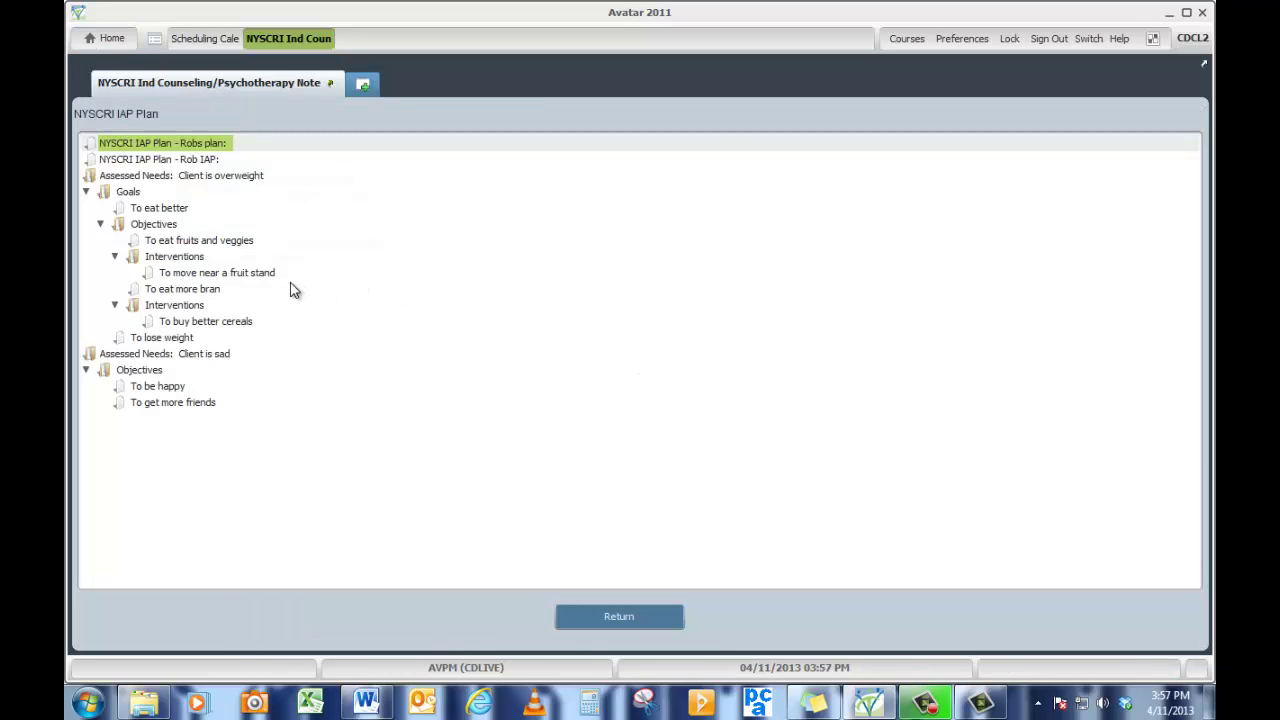
left_click(219, 325)
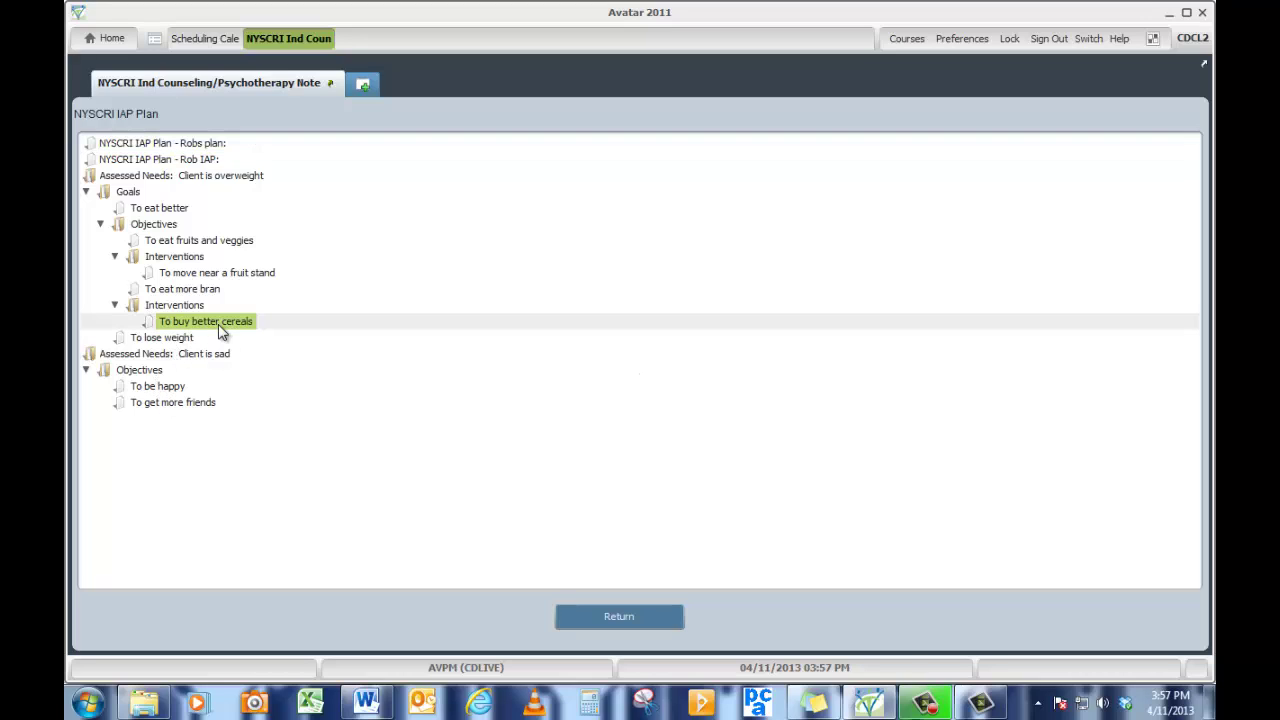
left_click(641, 627)
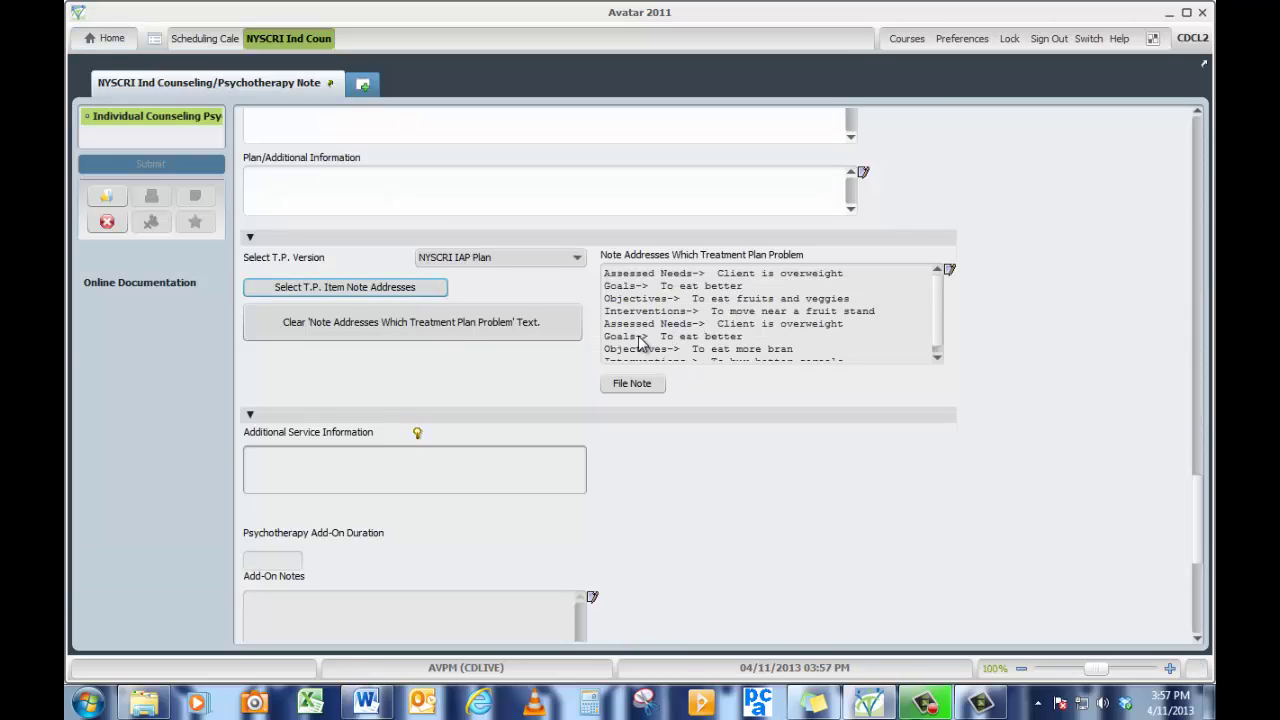
left_click(937, 357)
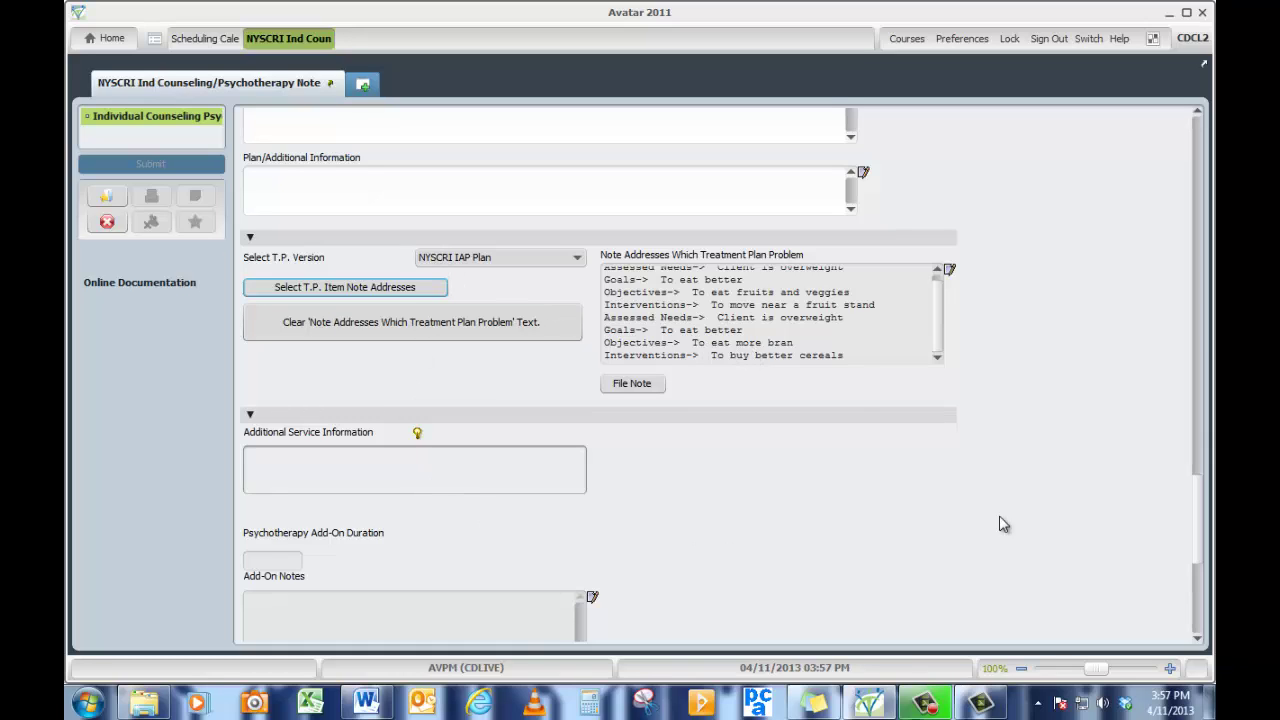
Mark the individual counseling progress note as Final
mouse_move(1199, 497)
left_mouse_down()
mouse_move(1207, 587)
mouse_move(1205, 473)
left_mouse_up()
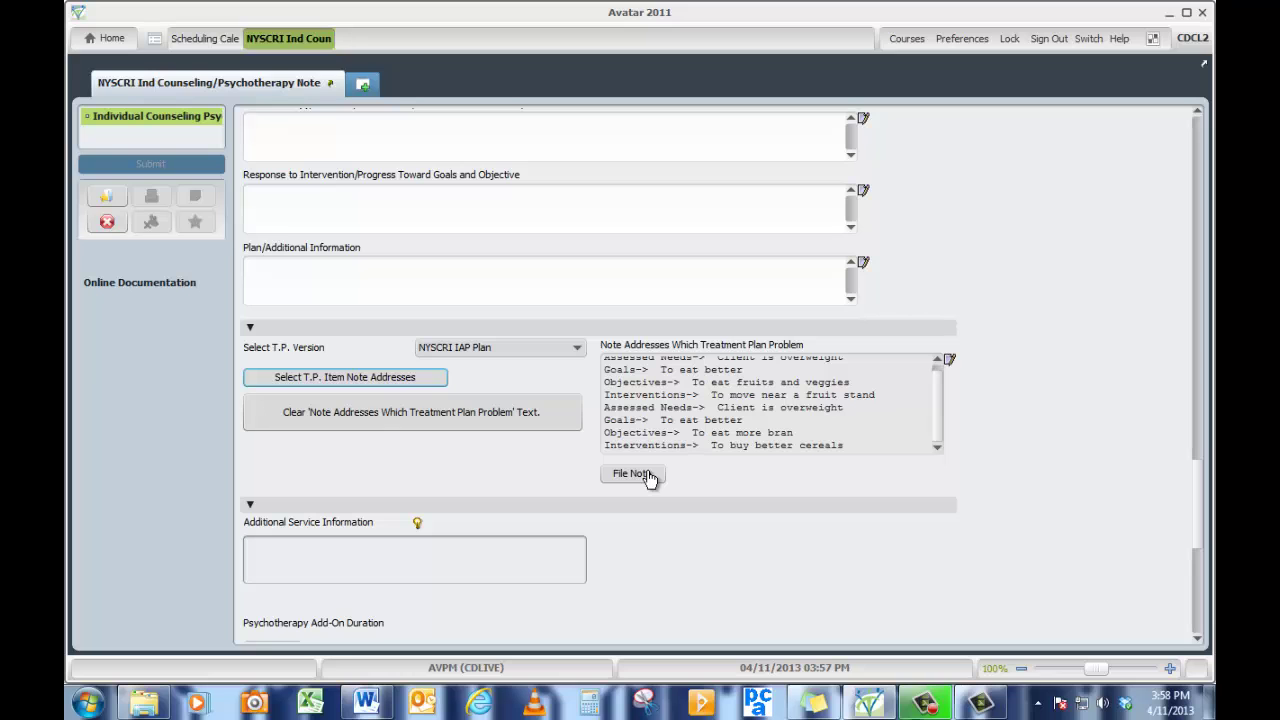
left_click_drag(1203, 480, 1197, 118)
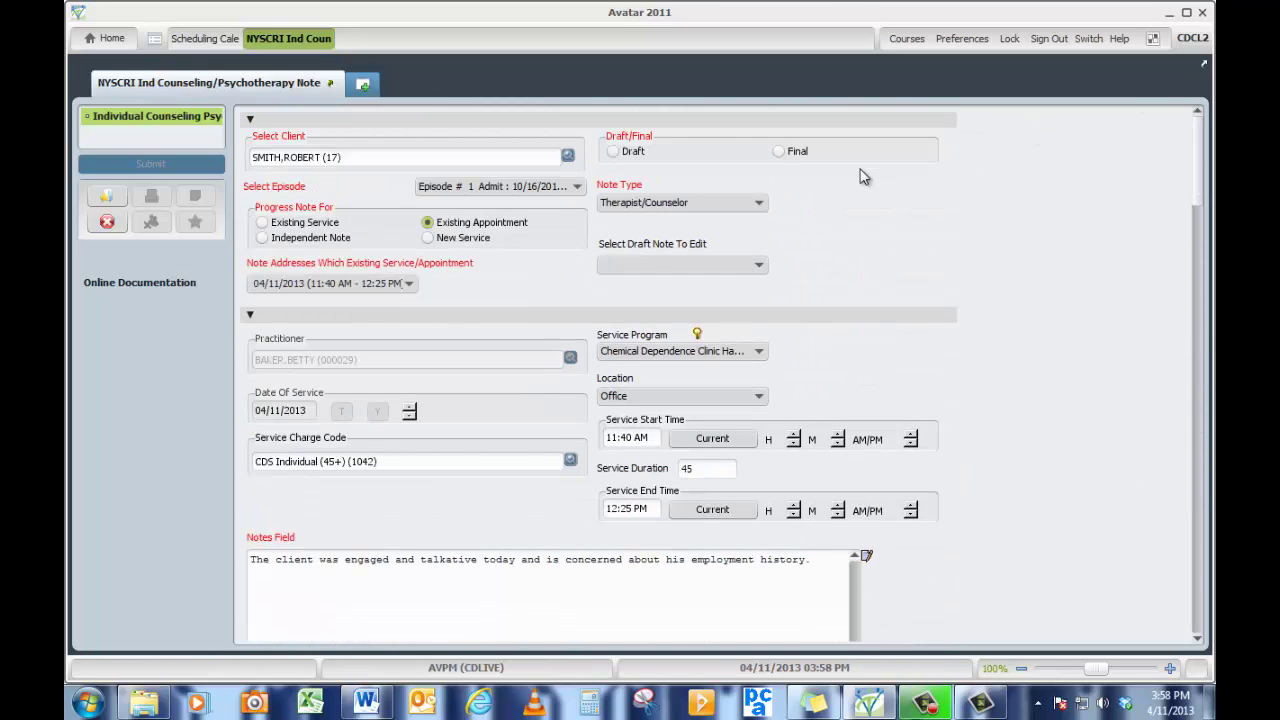
left_click(786, 158)
File the progress note, accept the generated document without routing it, and verify with the account password
scroll(1207, 200, "down", 1)
left_click_drag(1207, 200, 1197, 525)
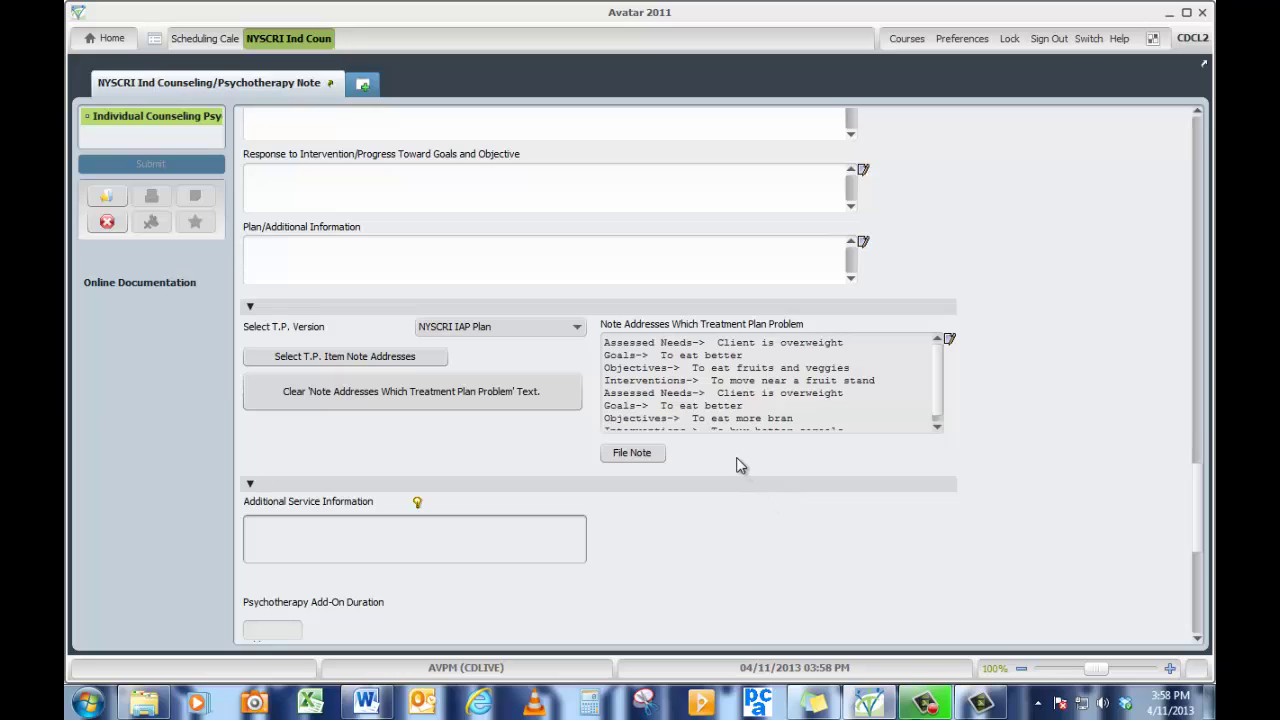
left_click(656, 457)
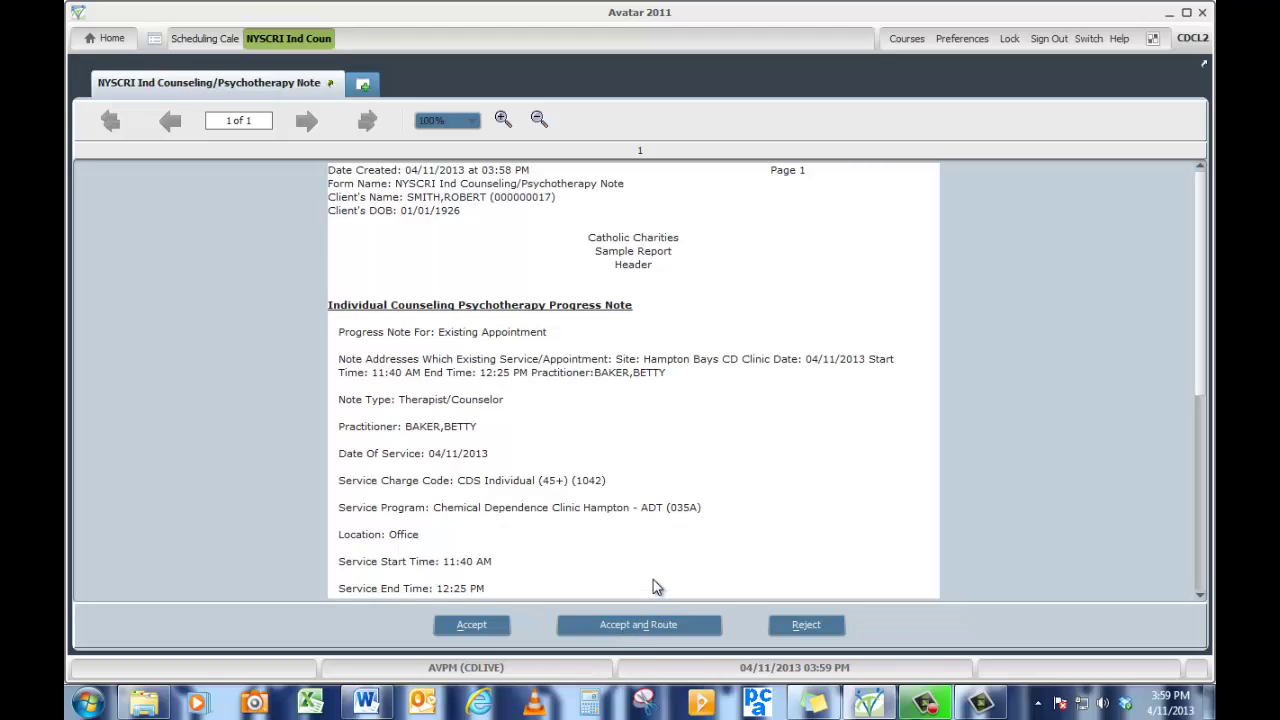
left_click(497, 633)
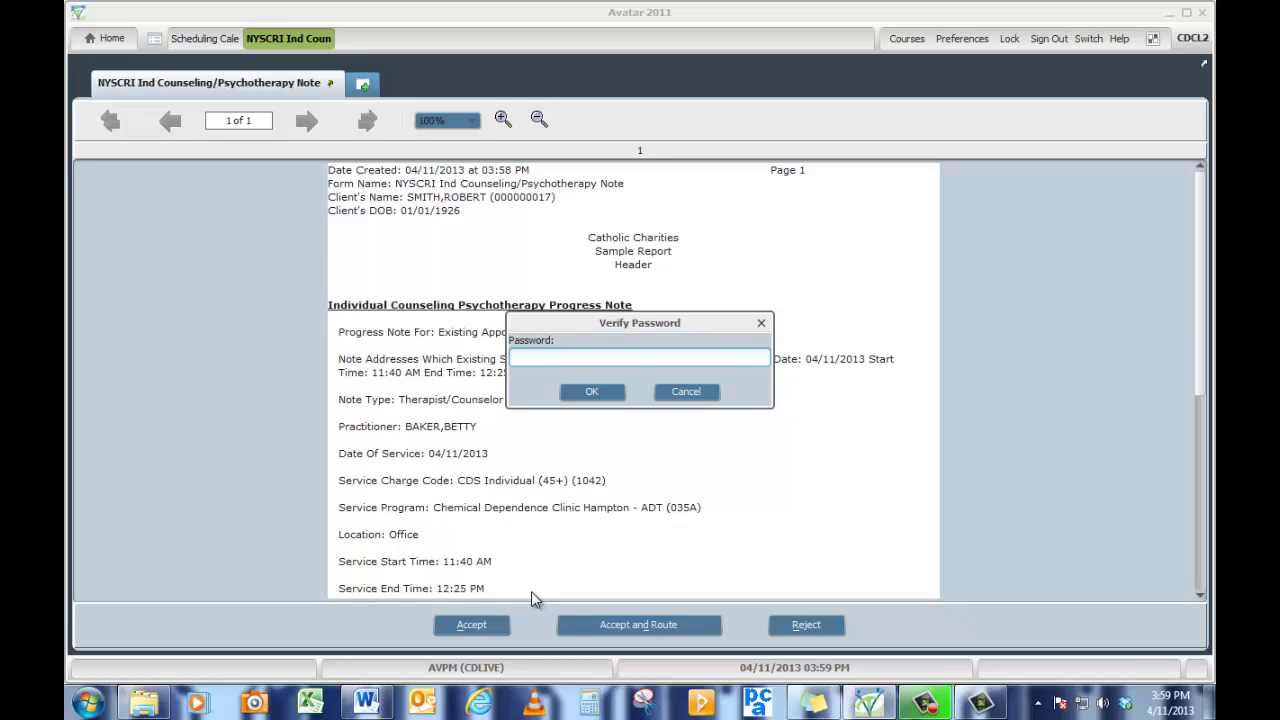
type("*******")
key("Return")
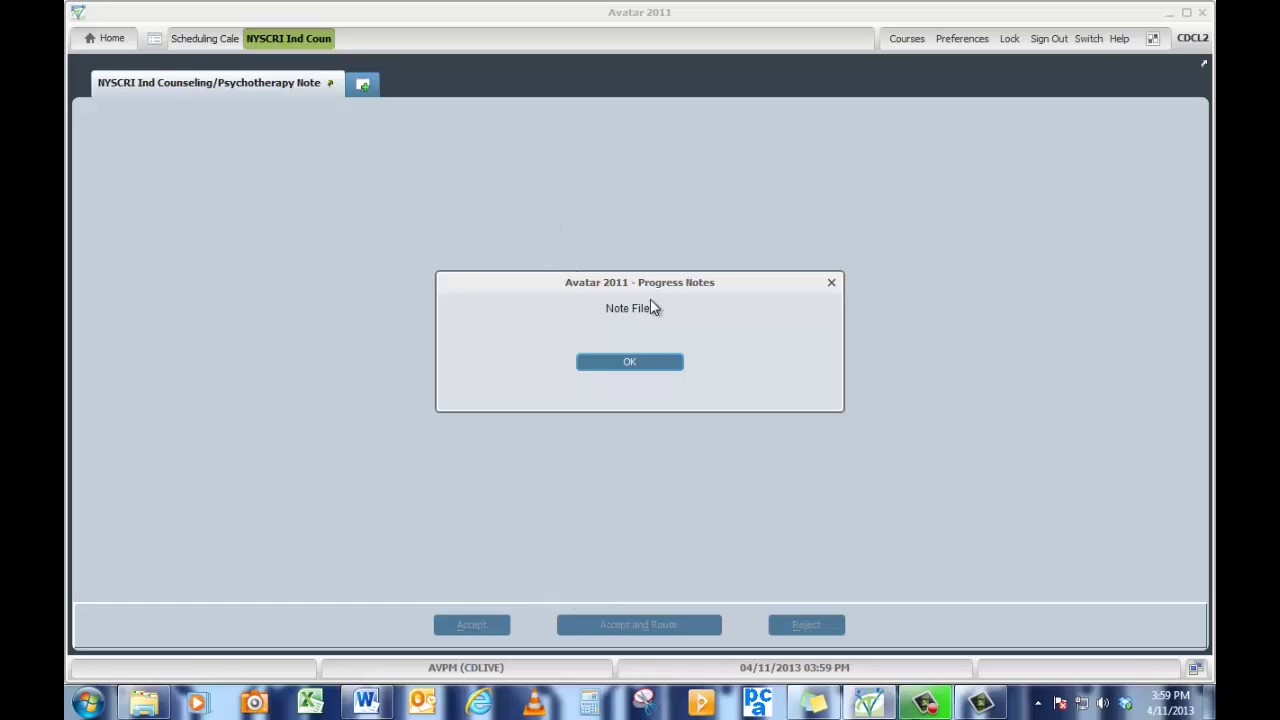
left_click(661, 364)
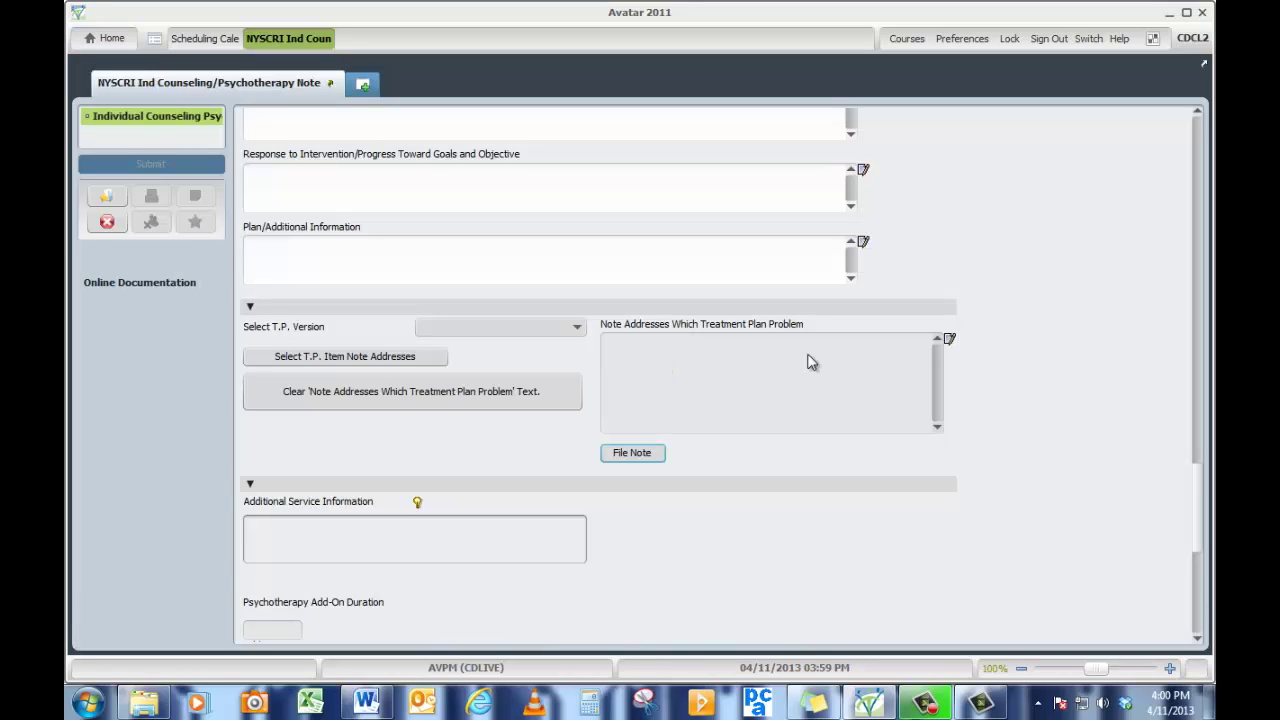
Close the counseling note form and refresh the home view's calendar for Thursday Apr 11, 2013
left_click_drag(1200, 478, 1200, 120)
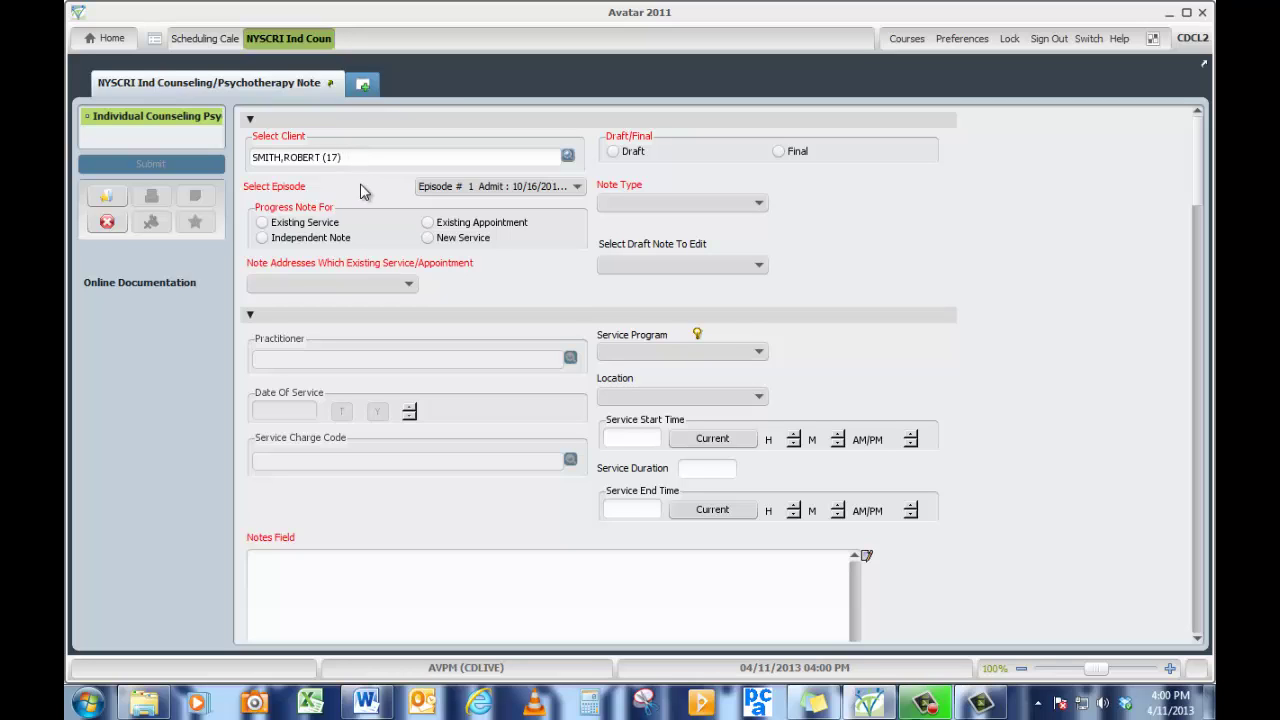
left_click(108, 222)
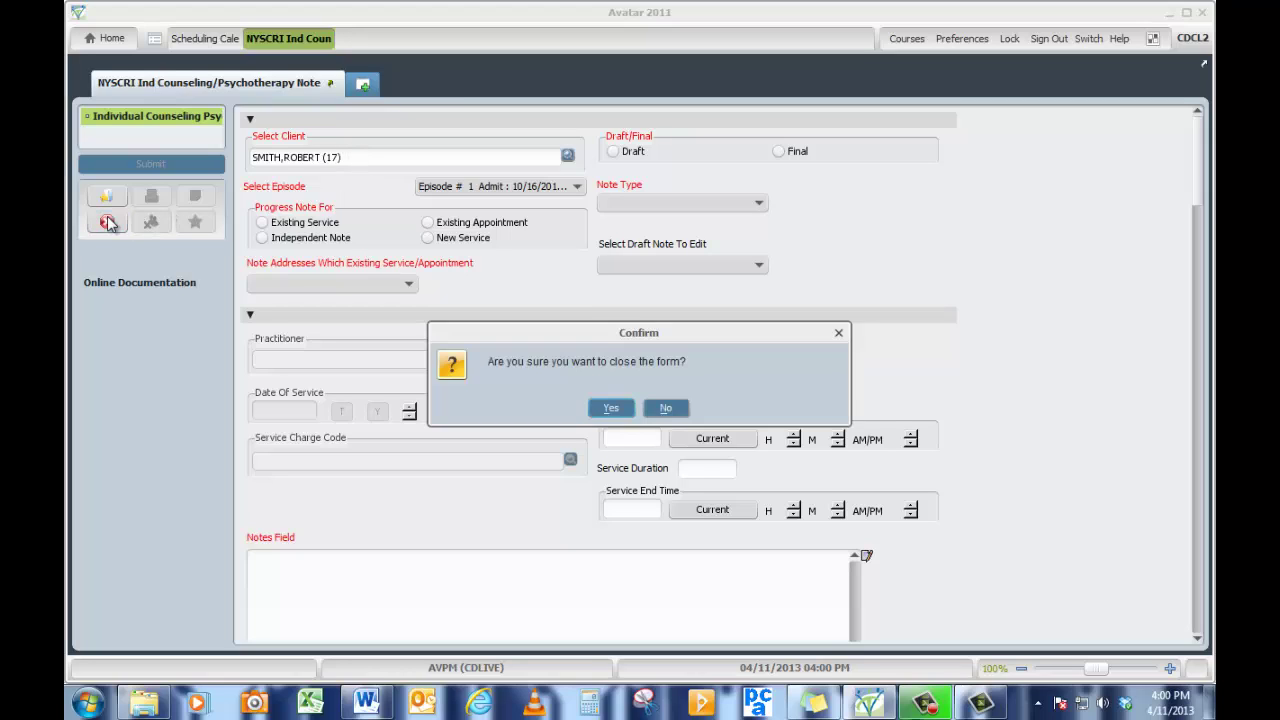
left_click(612, 409)
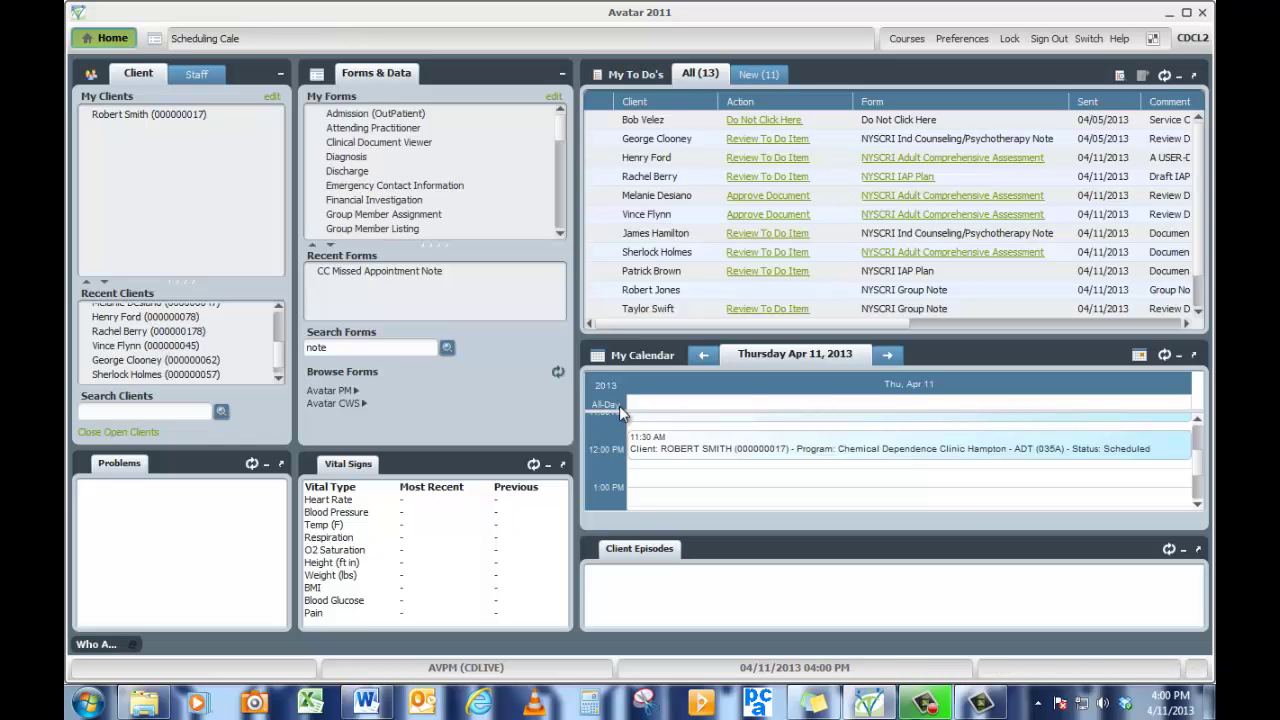
left_click(1165, 356)
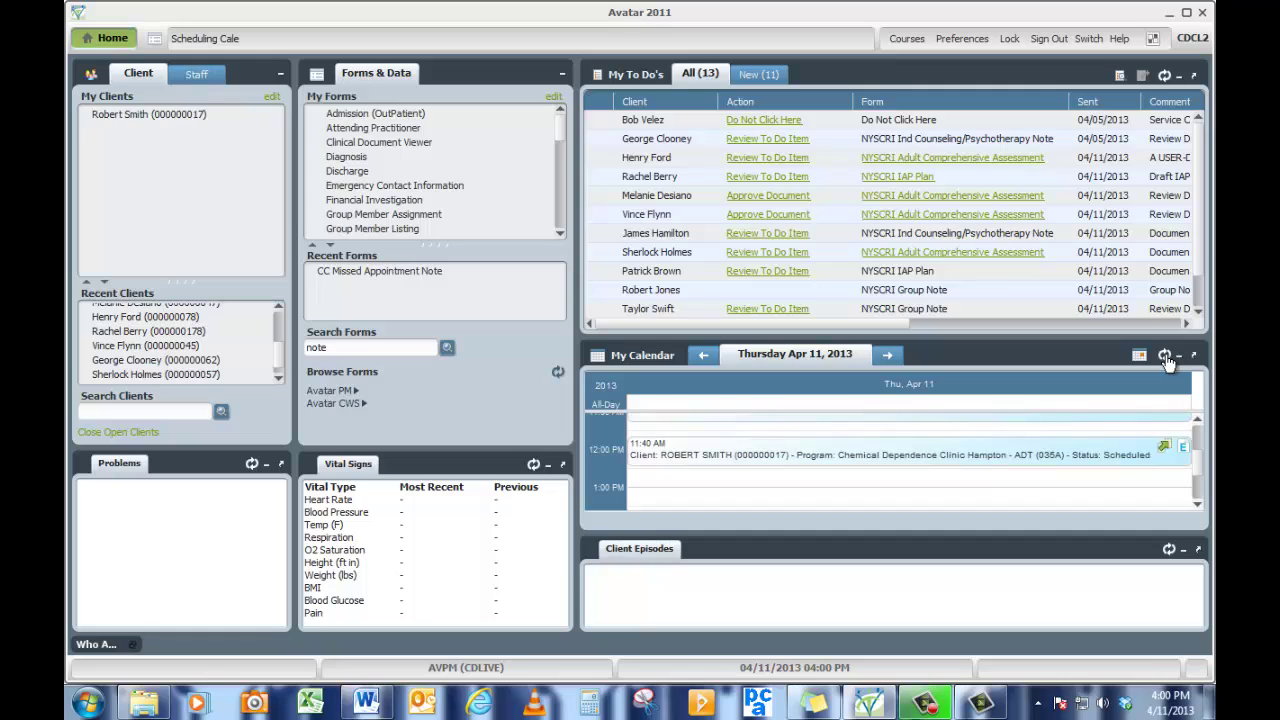